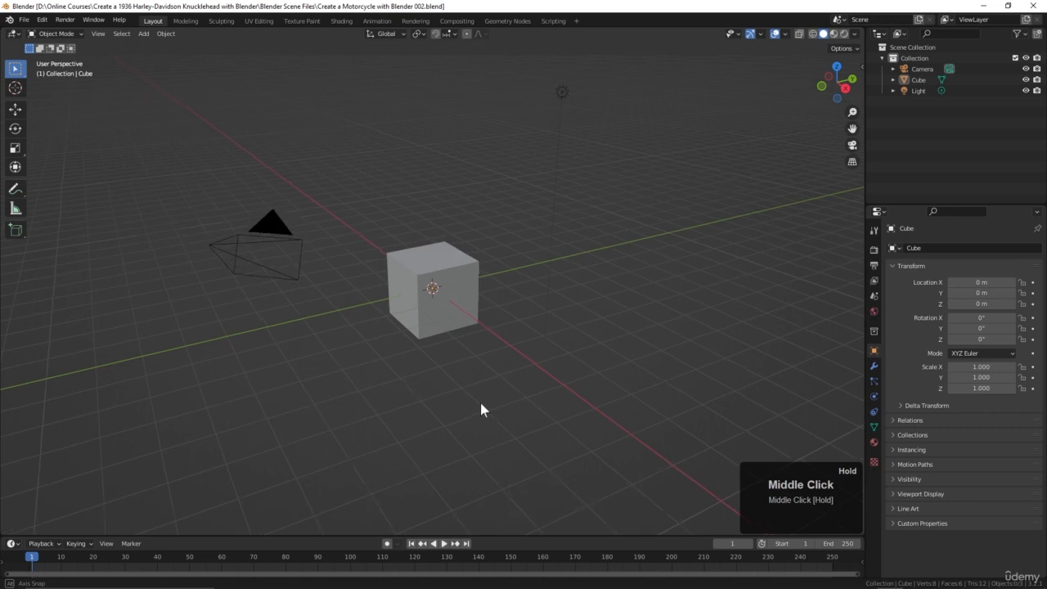
# - Delete the default camera, cube and light from the scene
pyautogui.press('a')
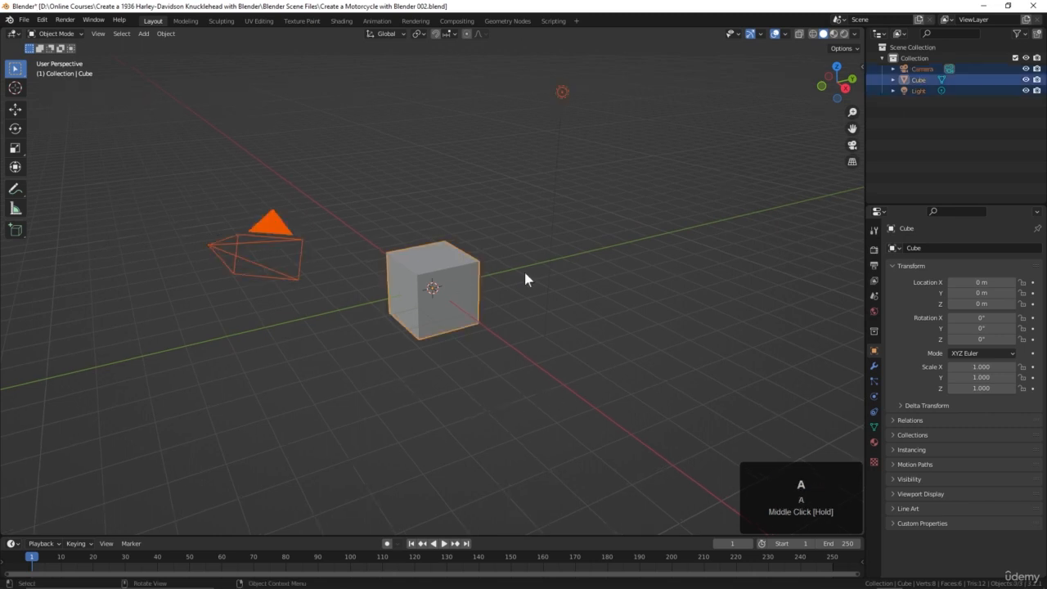
pyautogui.press('Delete')
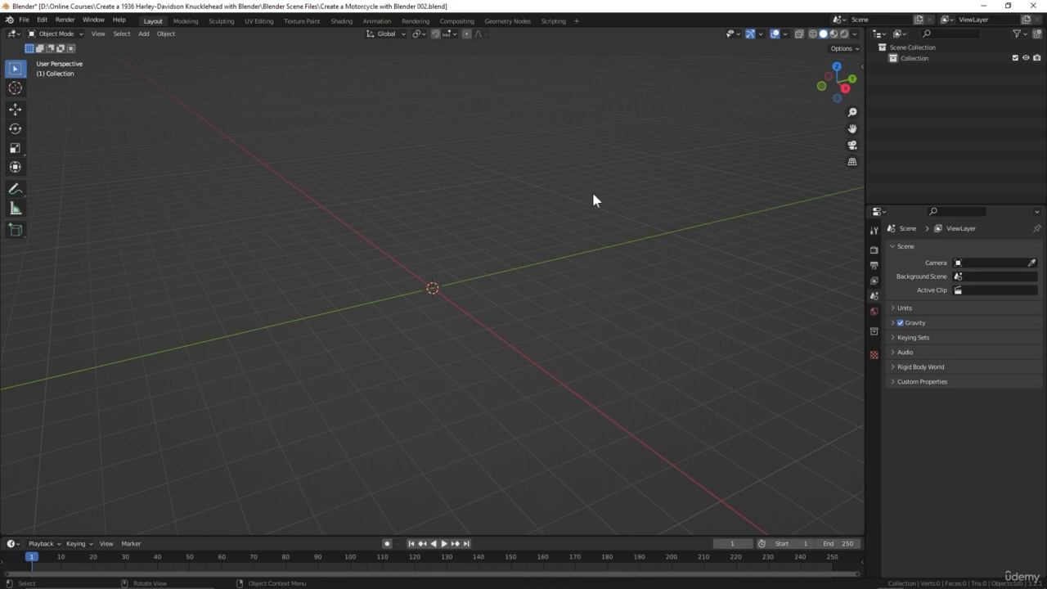
# - Examine the empty scene in perspective and in the front, right and top orthographic views
pyautogui.moveTo(419, 332); pyautogui.dragTo(440, 352, button='middle')
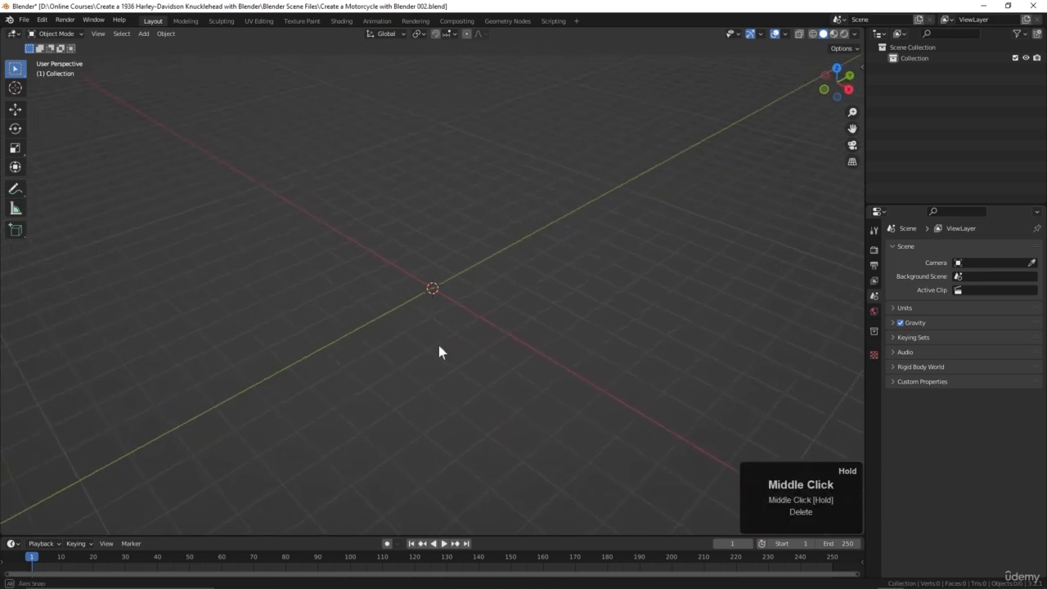
pyautogui.moveTo(541, 222); pyautogui.dragTo(445, 324, button='middle')
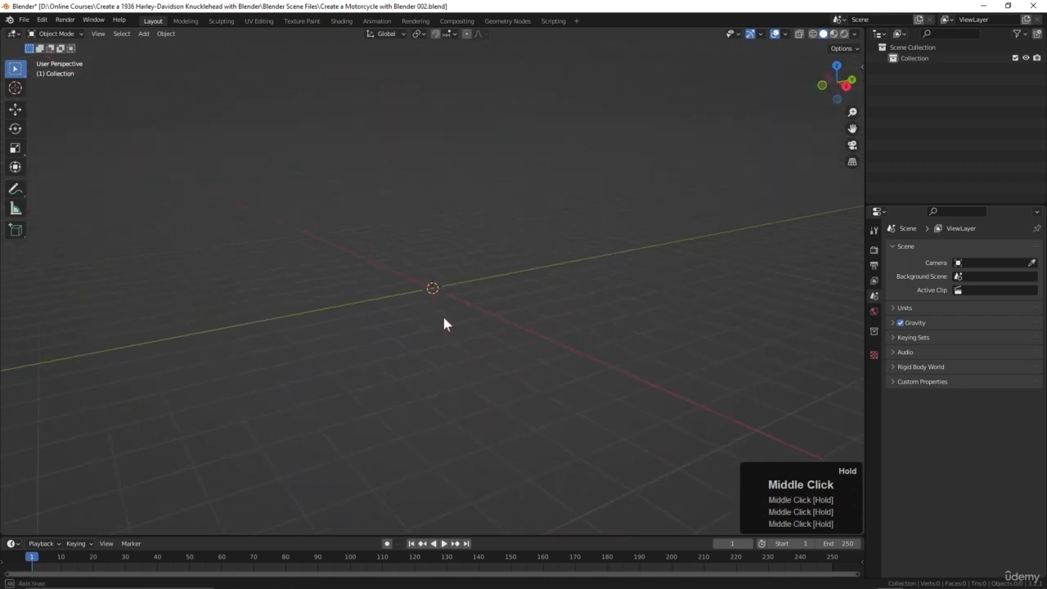
pyautogui.scroll(1, 445, 325)
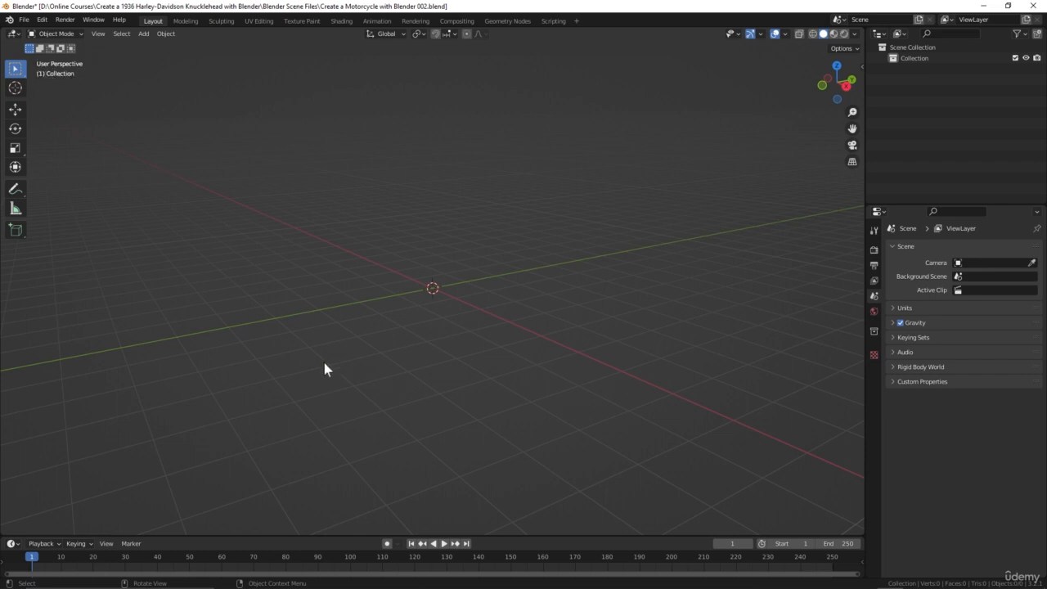
pyautogui.moveTo(324, 362)
pyautogui.mouseDown(button='middle')
pyautogui.moveTo(434, 362)
pyautogui.moveTo(308, 365)
pyautogui.mouseUp(button='middle')
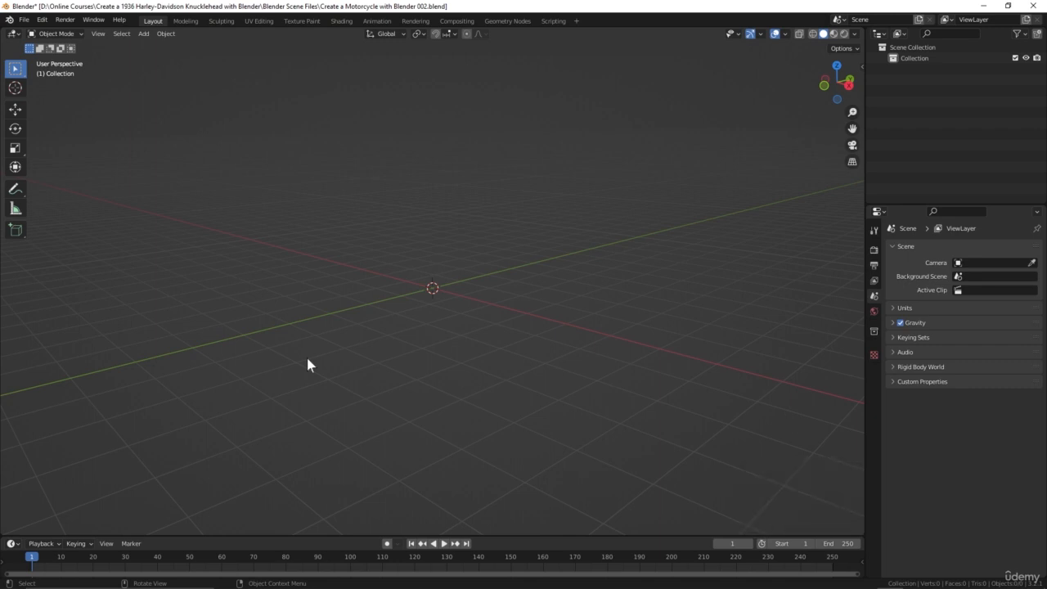
pyautogui.press('KP_1')
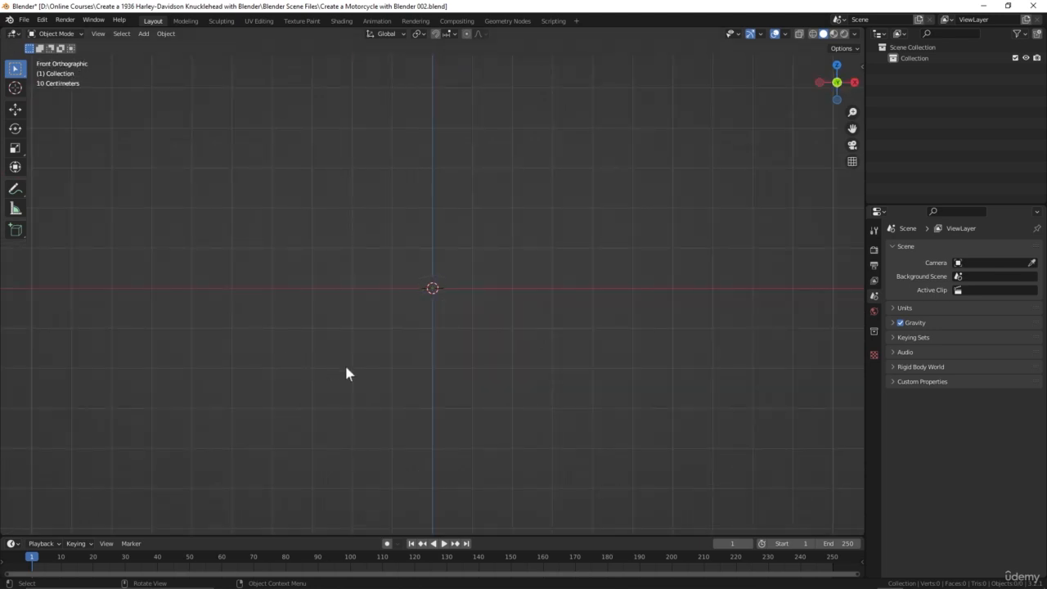
pyautogui.press('KP_3')
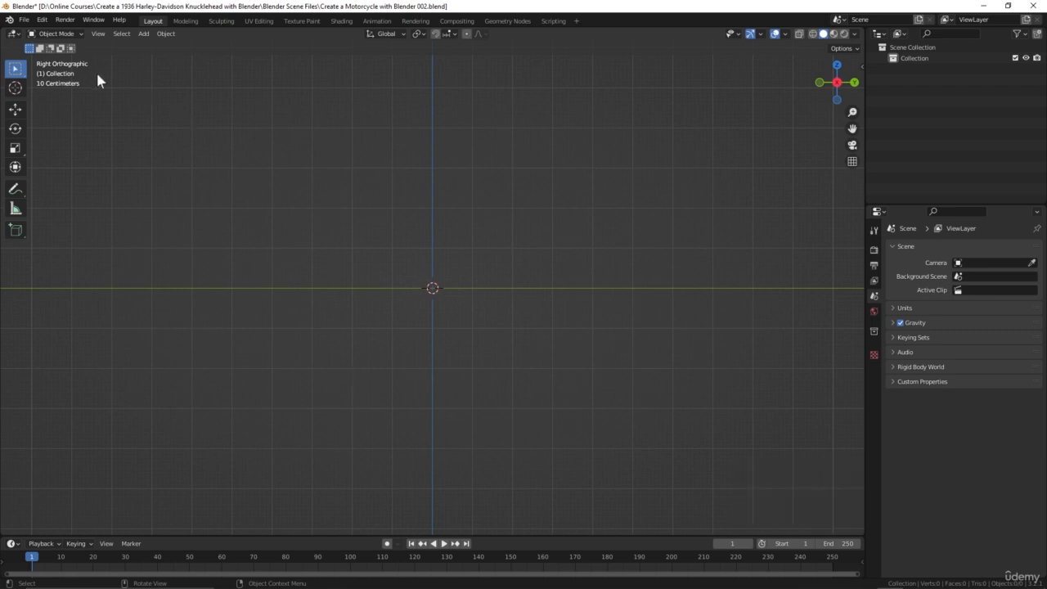
pyautogui.press('KP_7')
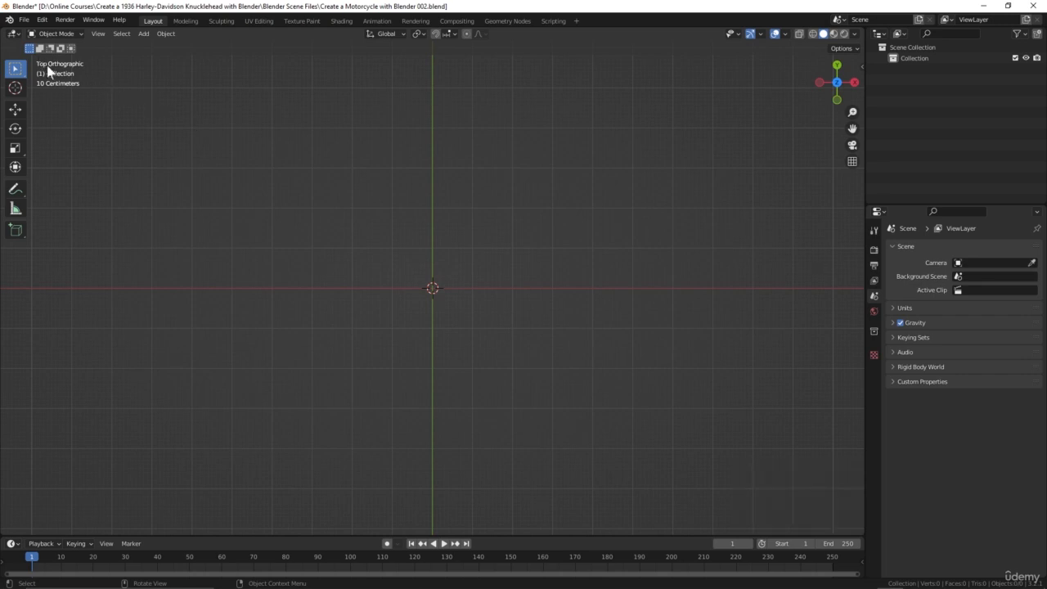
pyautogui.moveTo(616, 436); pyautogui.dragTo(81, 56, button='middle')
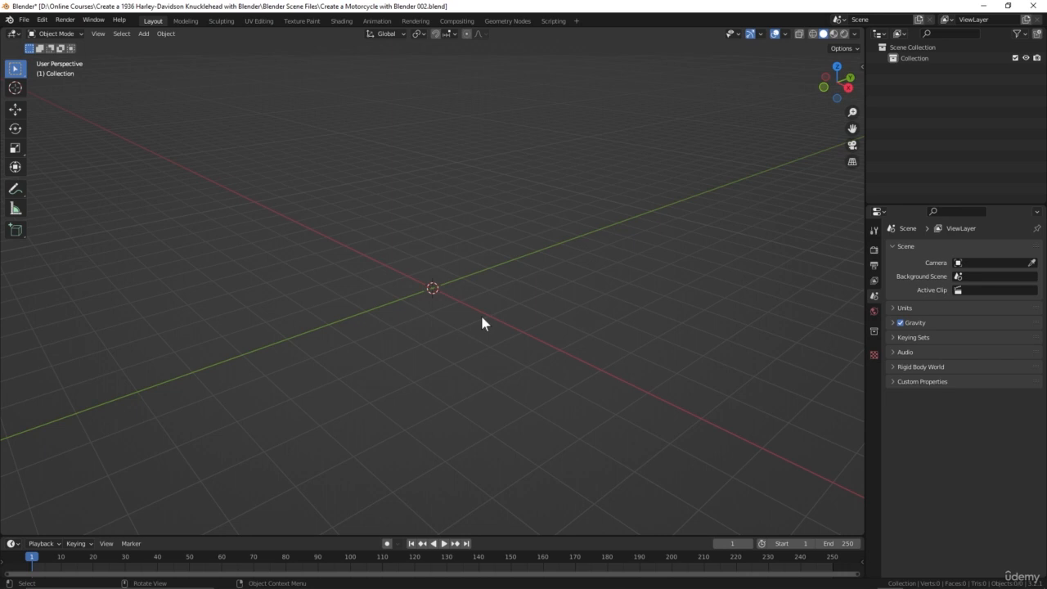
pyautogui.moveTo(433, 319); pyautogui.dragTo(432, 294, button='middle')
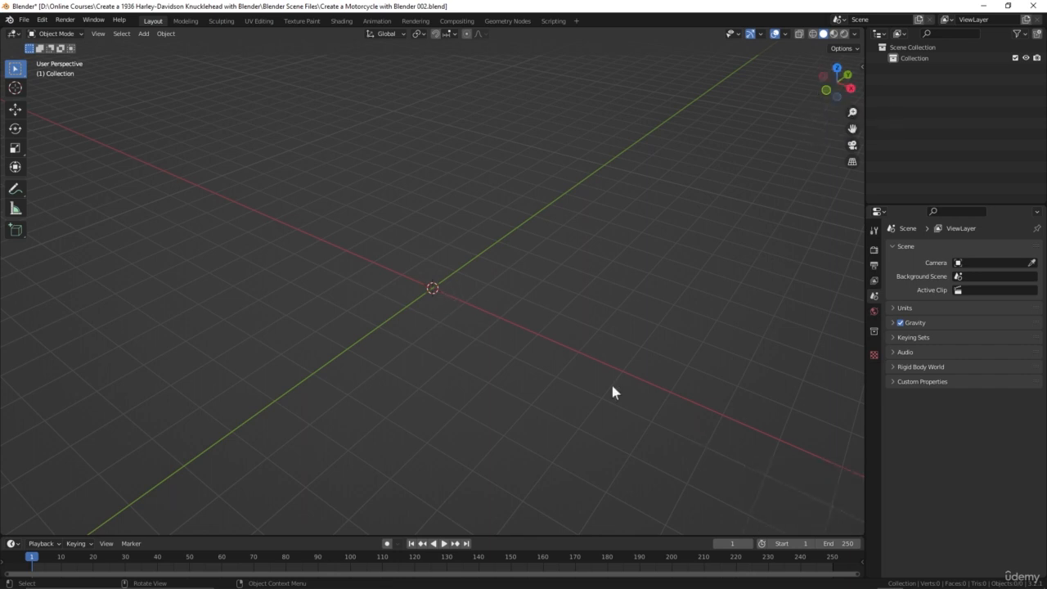
pyautogui.moveTo(483, 319); pyautogui.dragTo(504, 322, button='middle')
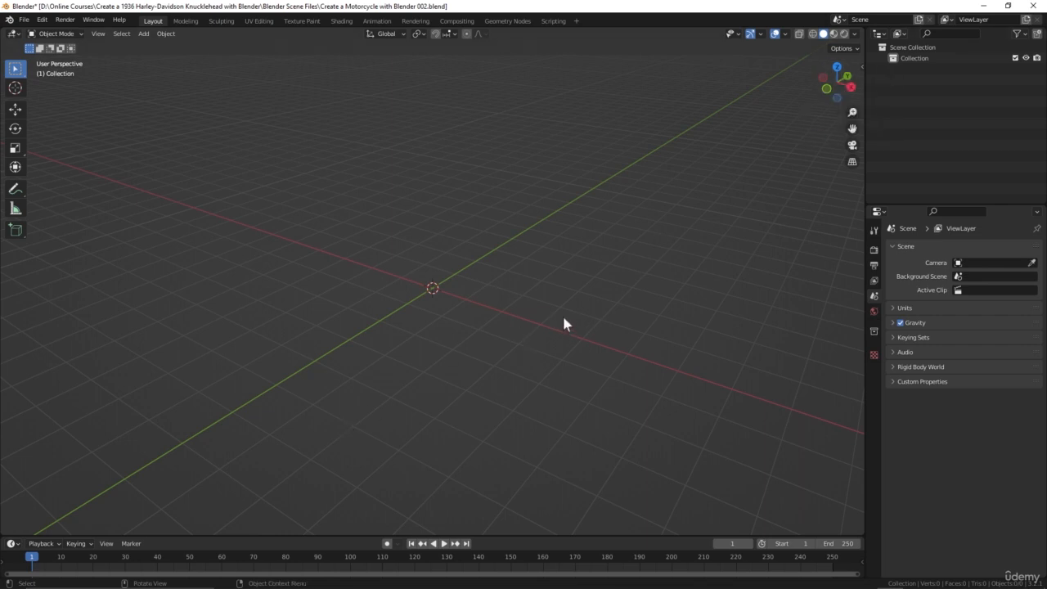
pyautogui.press('KP_3')
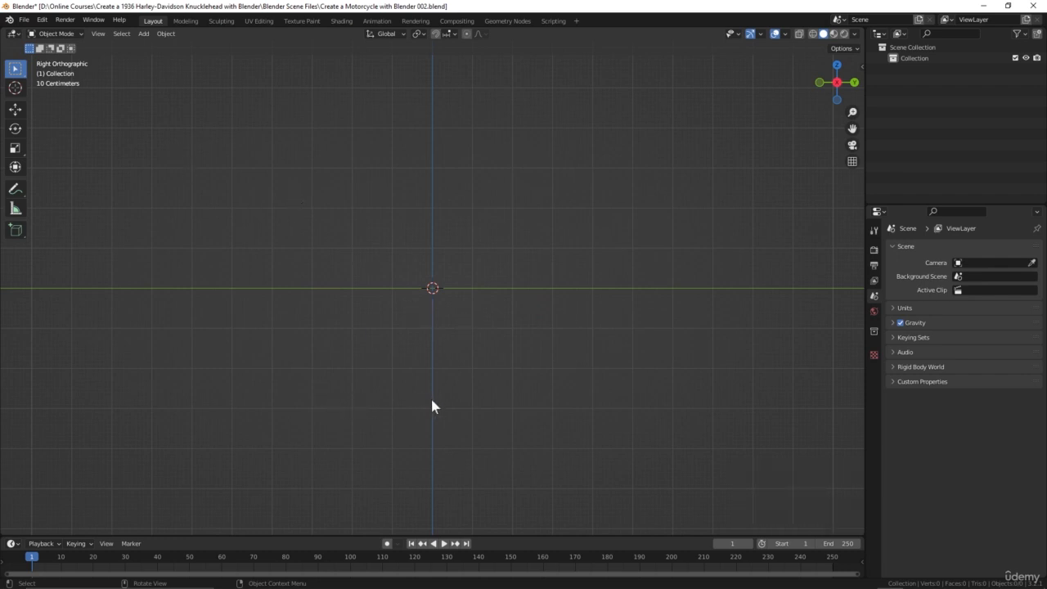
pyautogui.click(397, 392)
pyautogui.middleClick(400, 400)
pyautogui.moveTo(399, 400); pyautogui.dragTo(401, 412, button='middle')
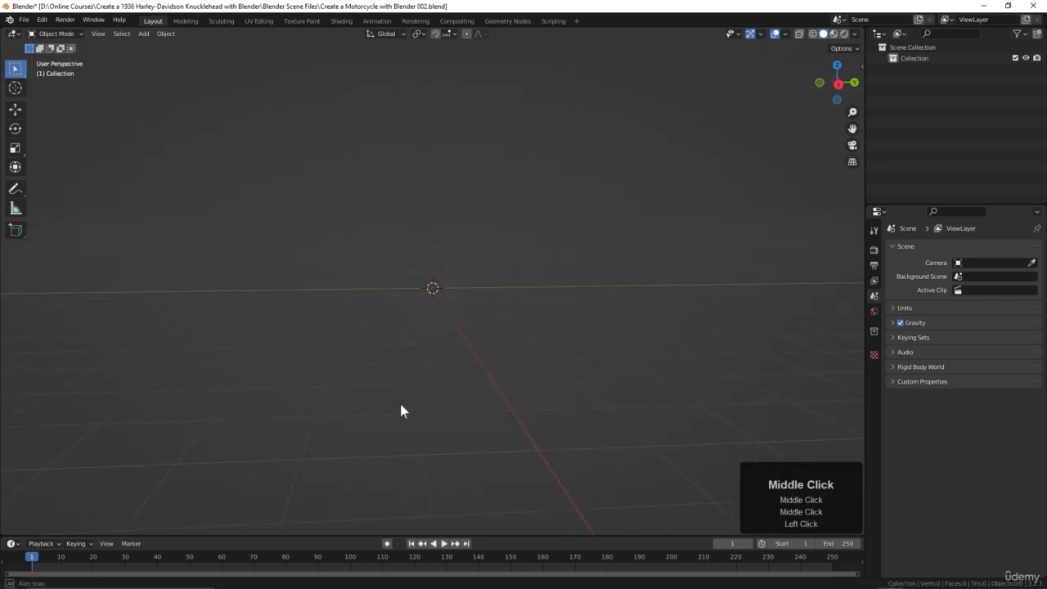
pyautogui.scroll(2, 639, 532)
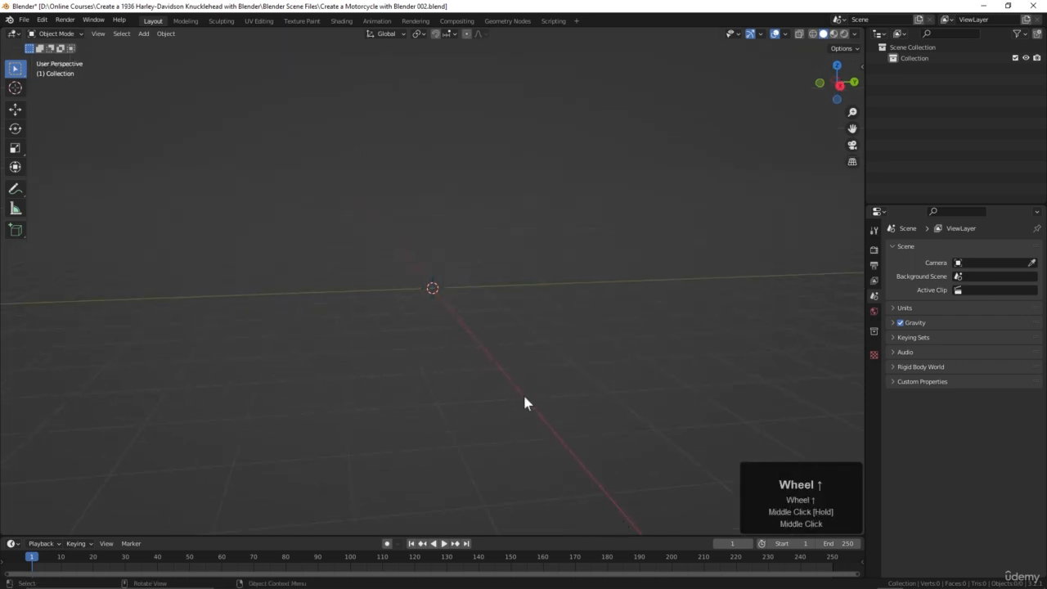
# - Start adding a reference image in the right orthographic view and browse to the project's Reference Images folder
pyautogui.press('KP_3')
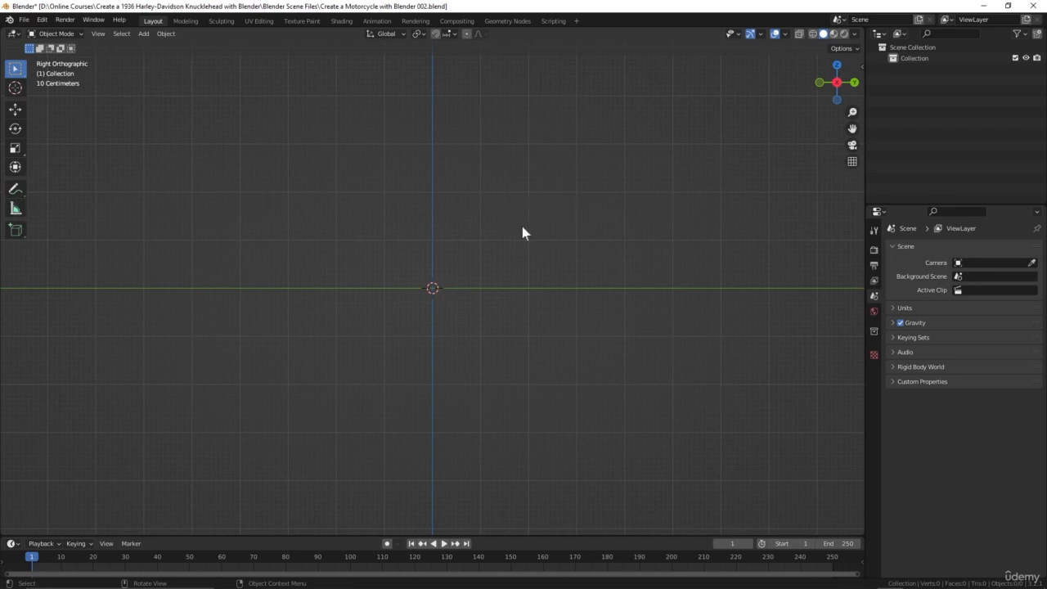
pyautogui.hotkey('shift', 'a')
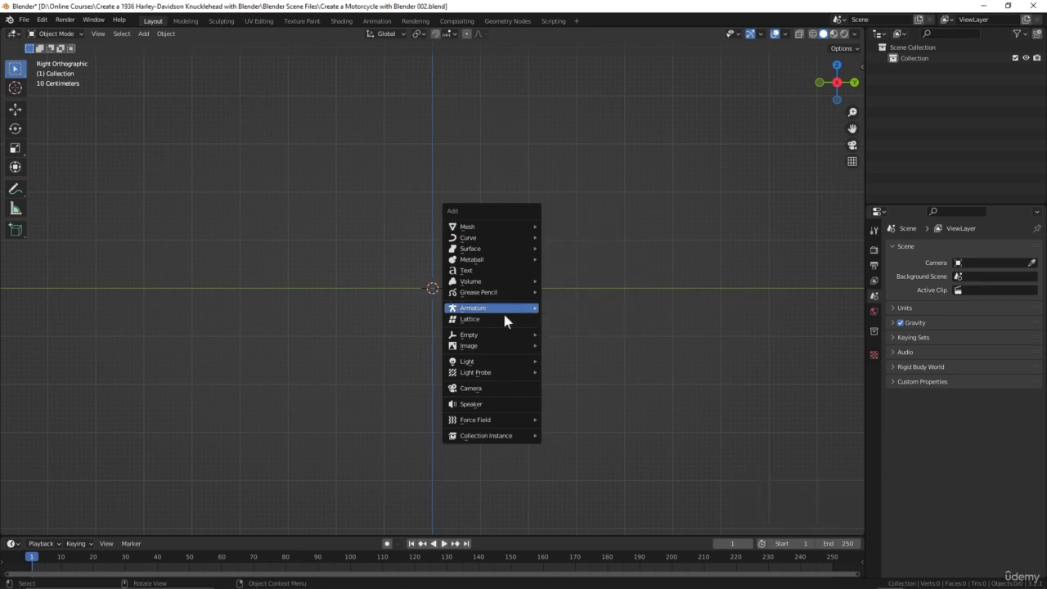
pyautogui.moveTo(500, 347)
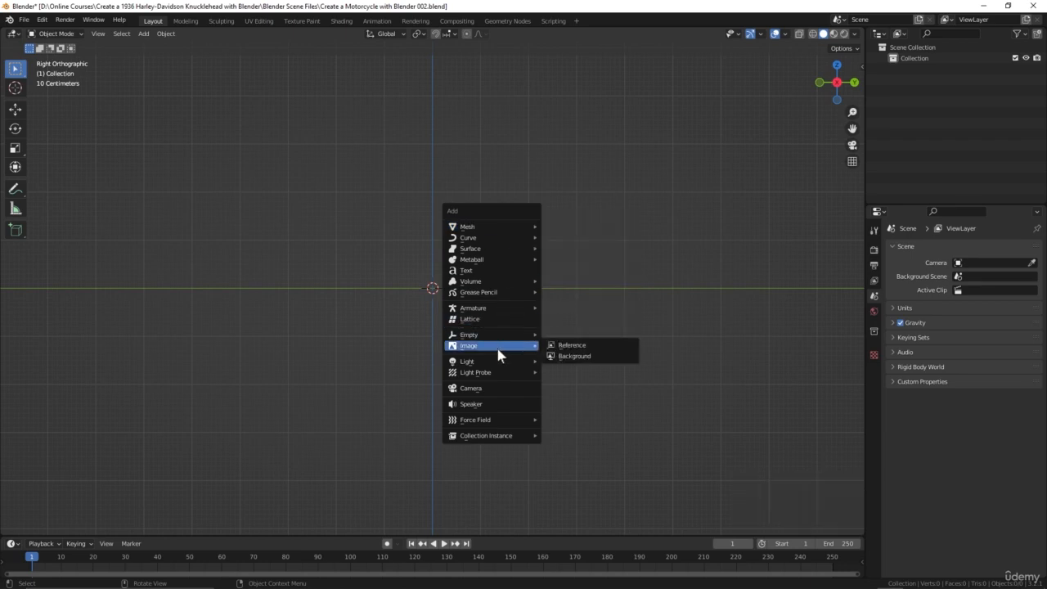
pyautogui.click(582, 348)
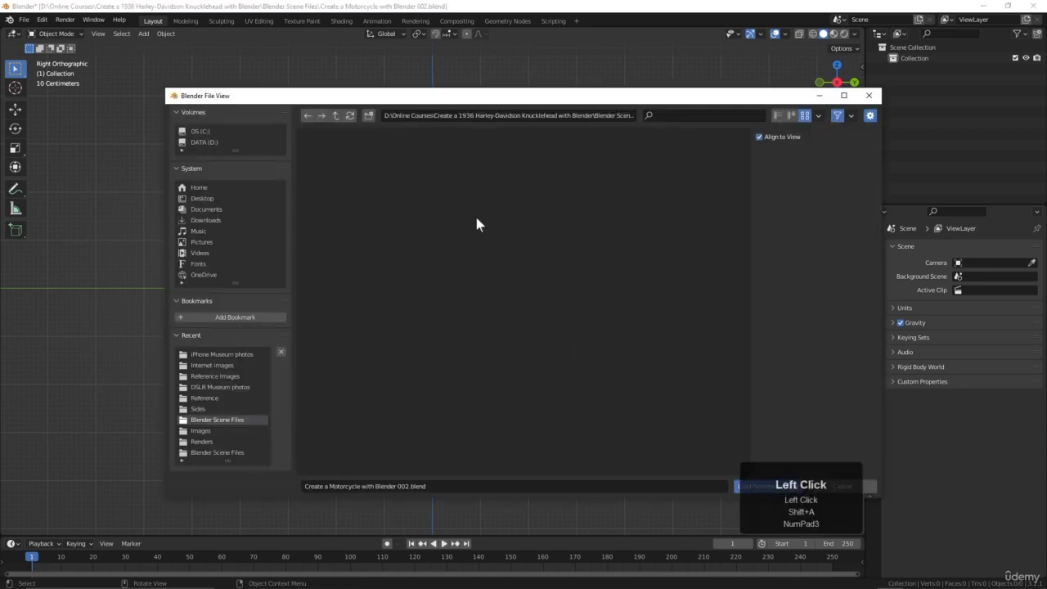
pyautogui.click(336, 117)
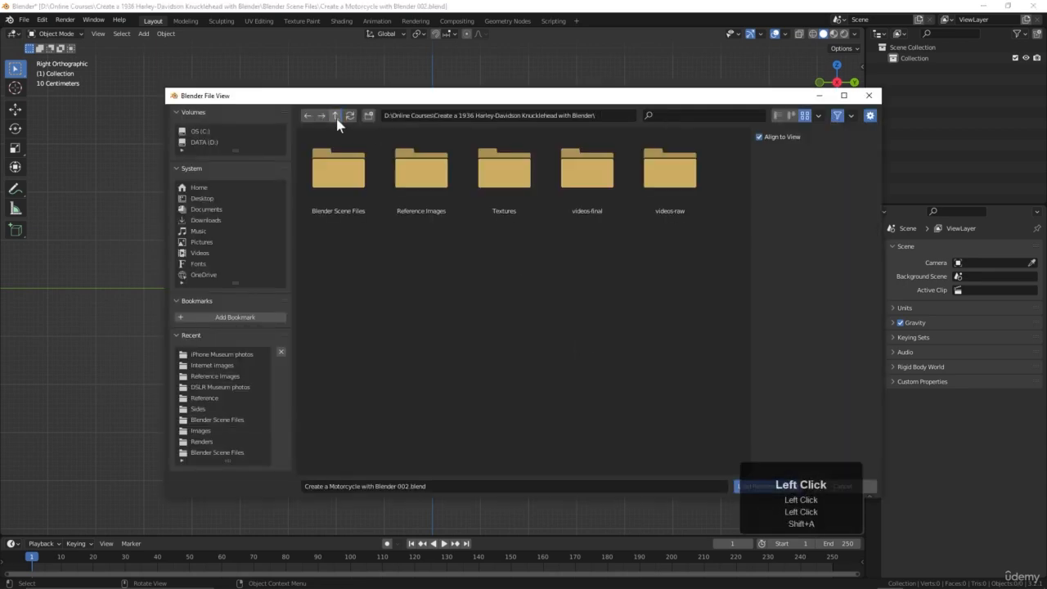
pyautogui.doubleClick(437, 185)
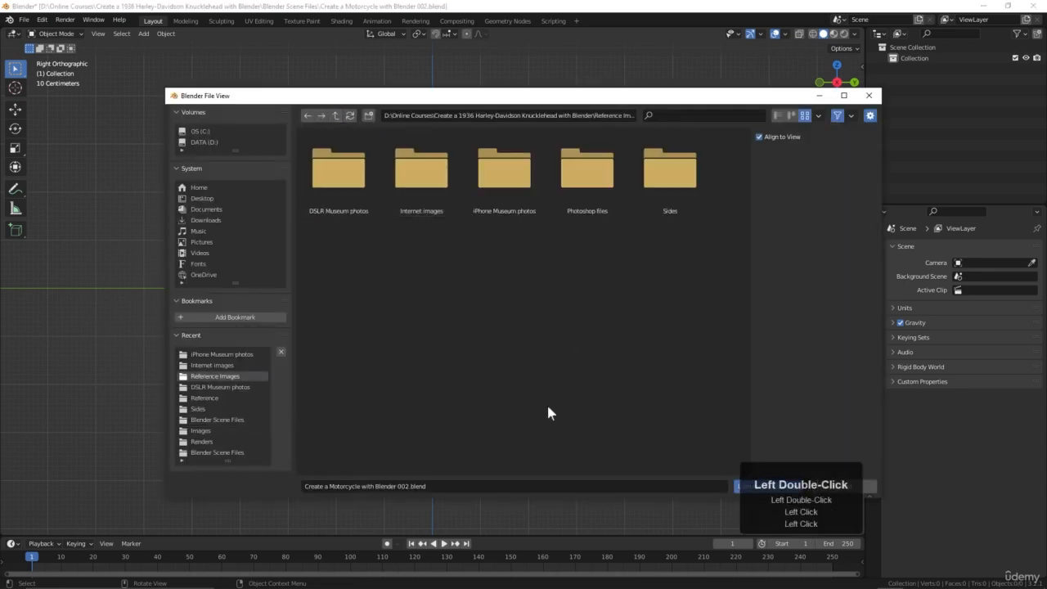
# - Look through the pictures in the Internet images, DSLR Museum photos and iPhone Museum photos folders
pyautogui.doubleClick(426, 185)
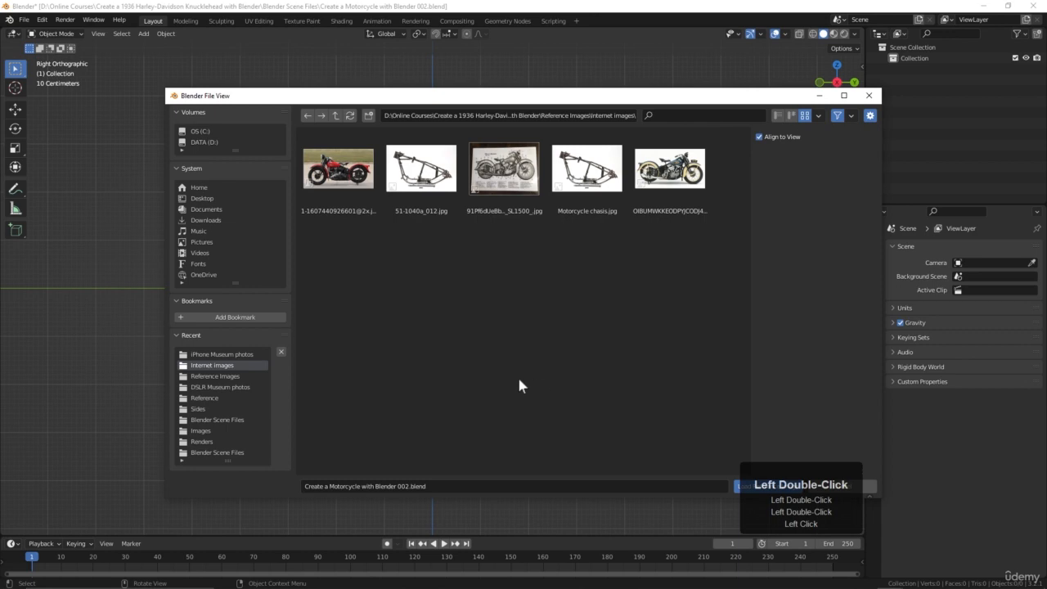
pyautogui.click(336, 115)
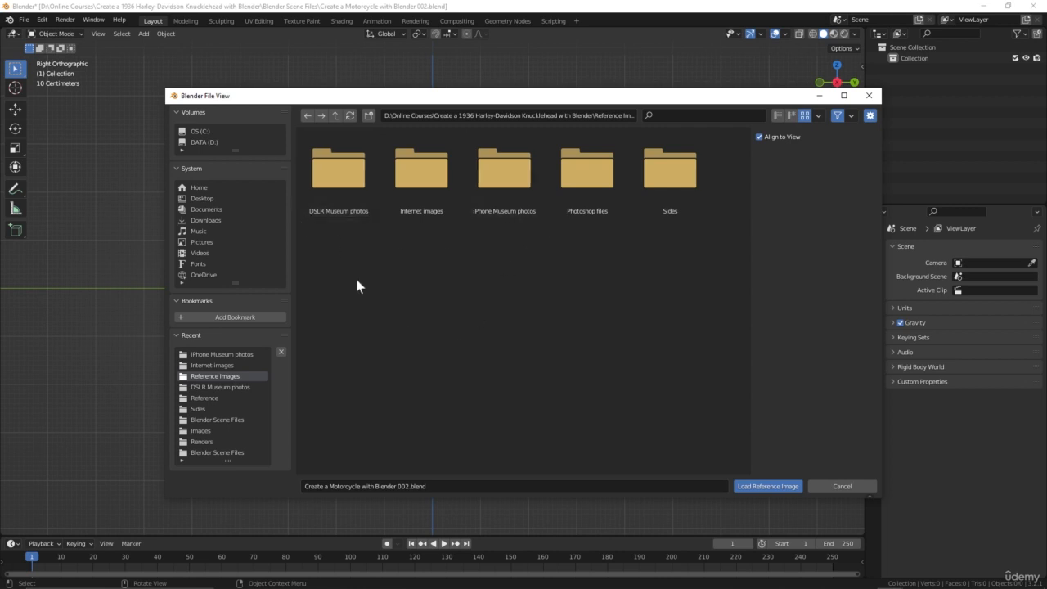
pyautogui.doubleClick(329, 180)
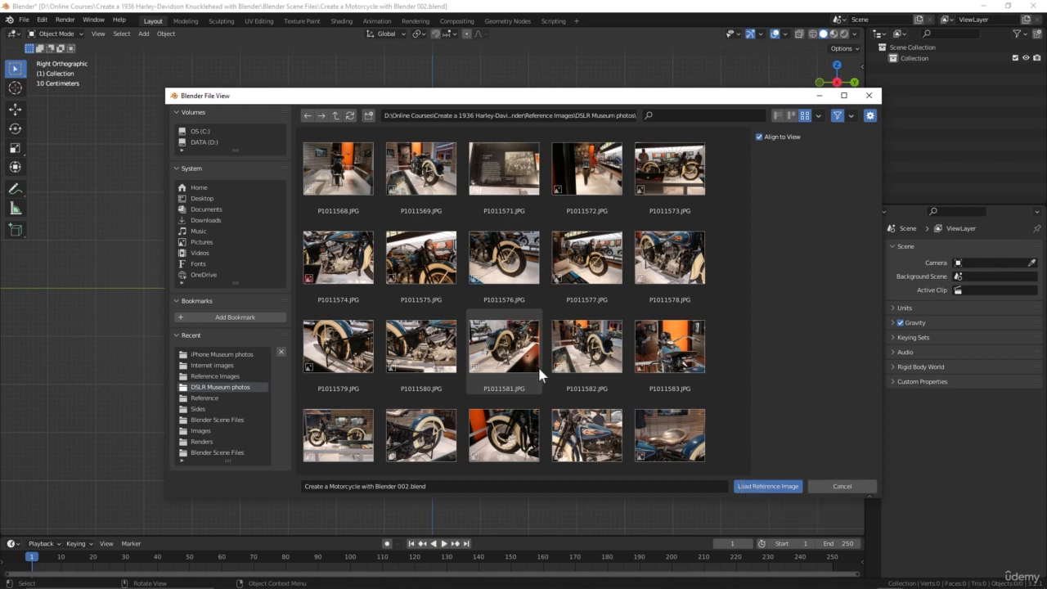
pyautogui.click(336, 115)
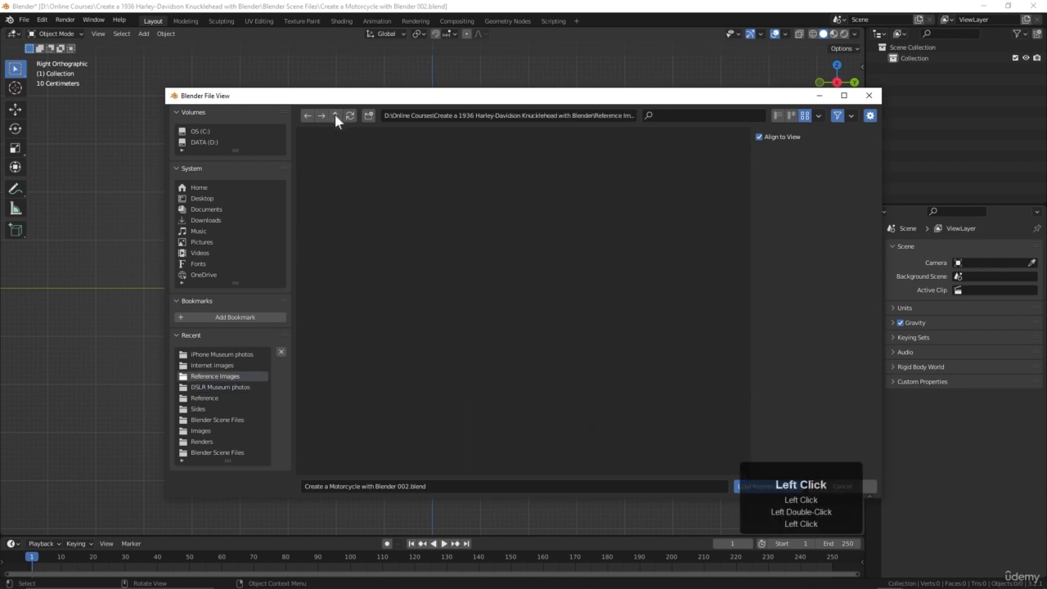
pyautogui.doubleClick(521, 168)
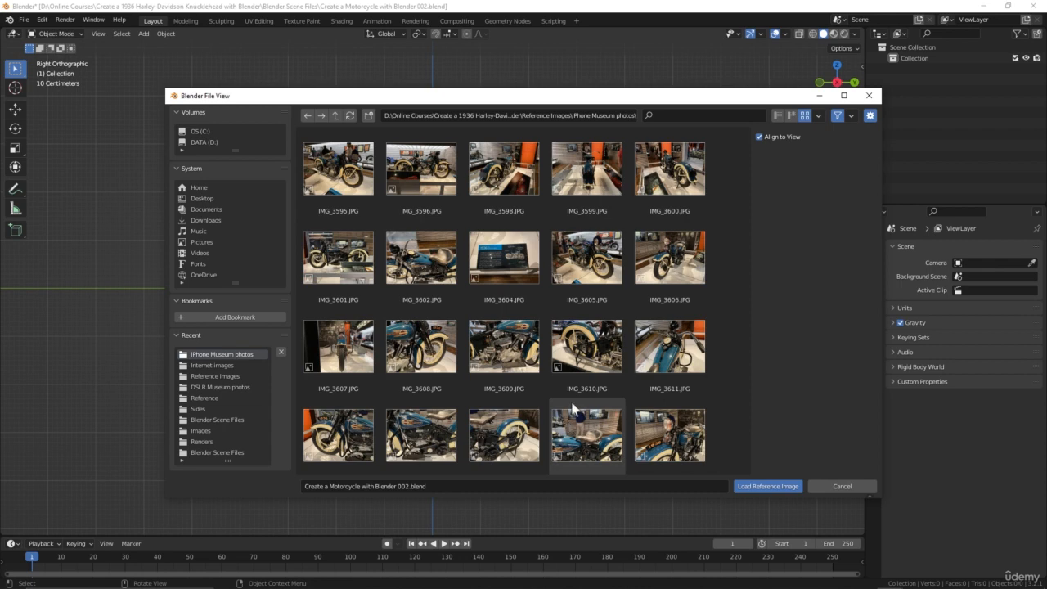
pyautogui.click(335, 116)
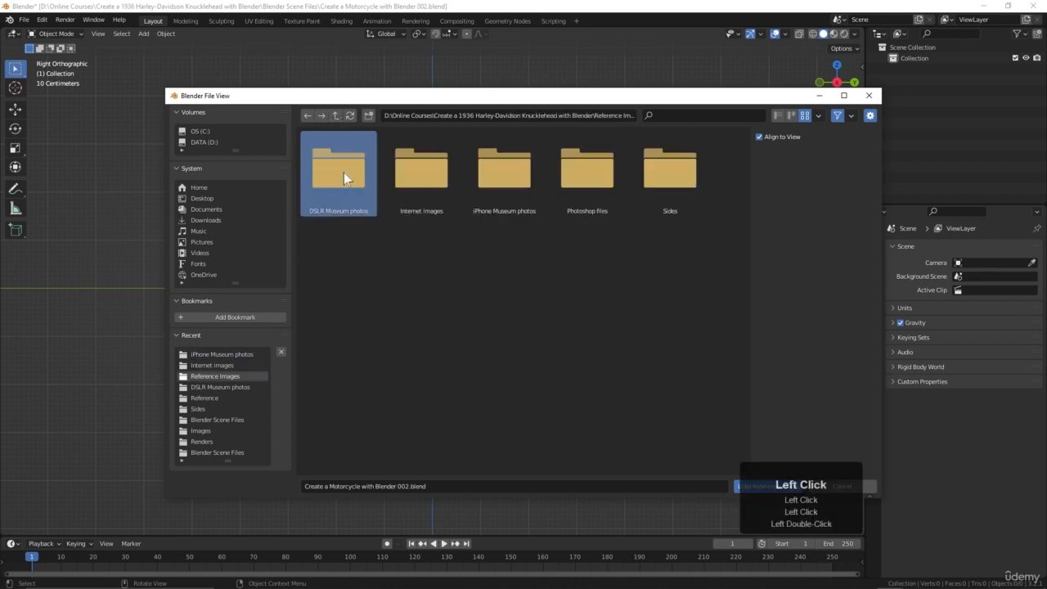
pyautogui.doubleClick(344, 173)
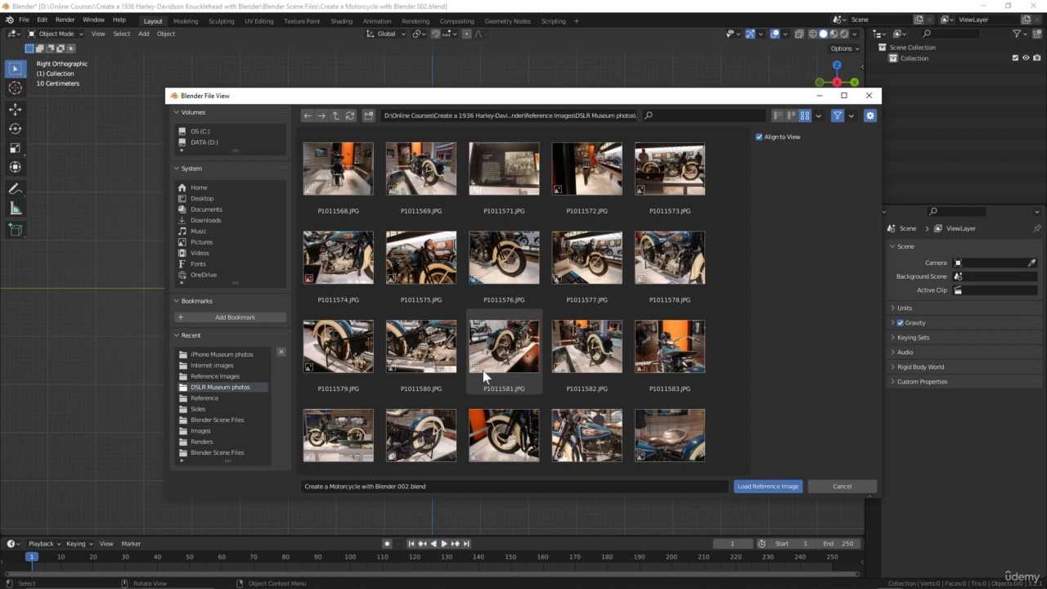
pyautogui.click(336, 116)
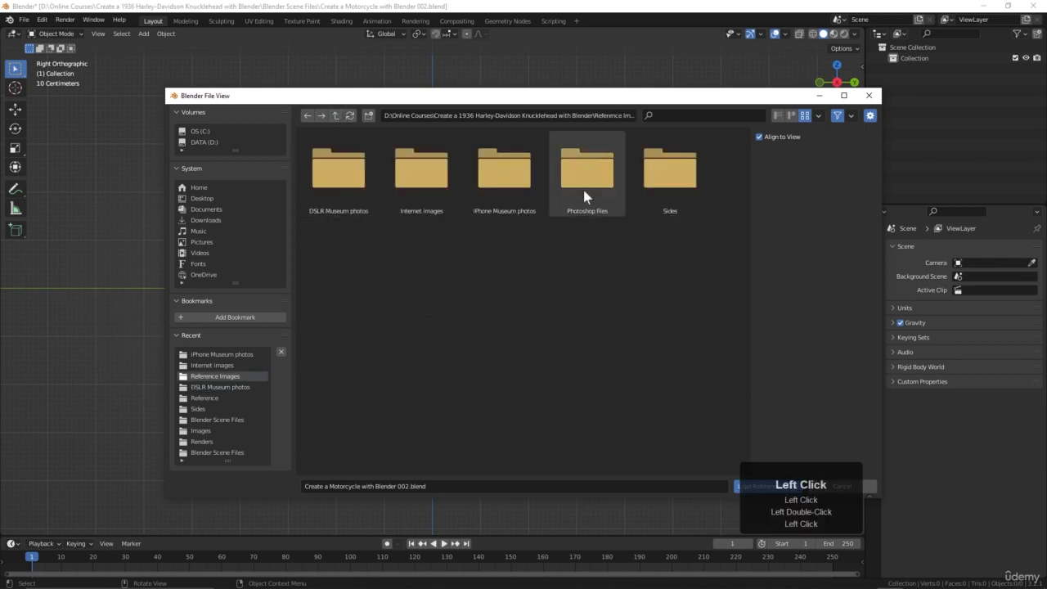
# - Load Motorcycle Left side.jpg from the Sides folder as a reference image aligned to the view
pyautogui.doubleClick(664, 174)
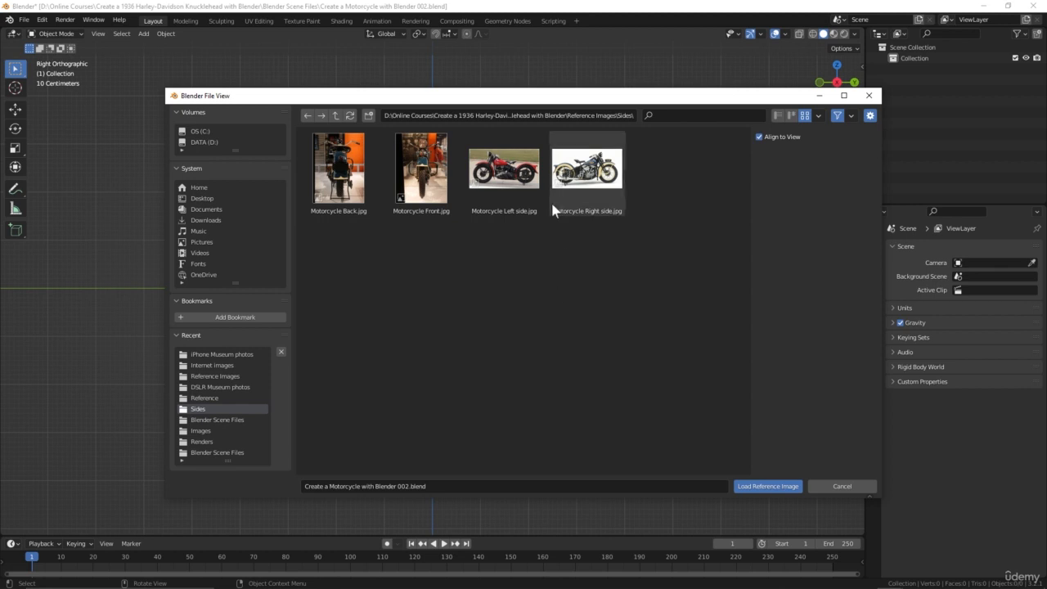
pyautogui.click(504, 172)
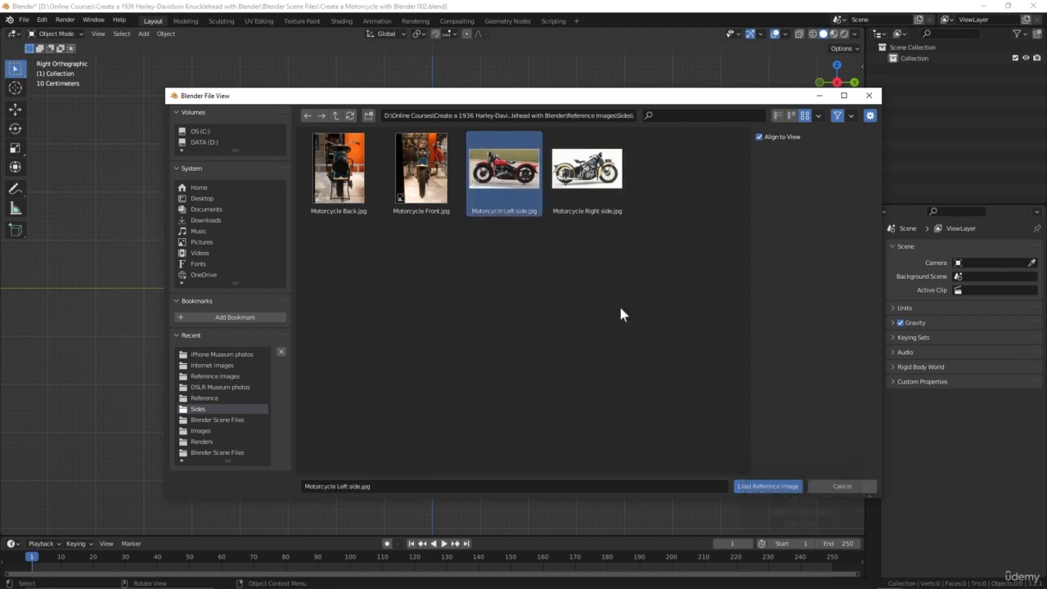
pyautogui.moveTo(537, 101); pyautogui.dragTo(507, 60)
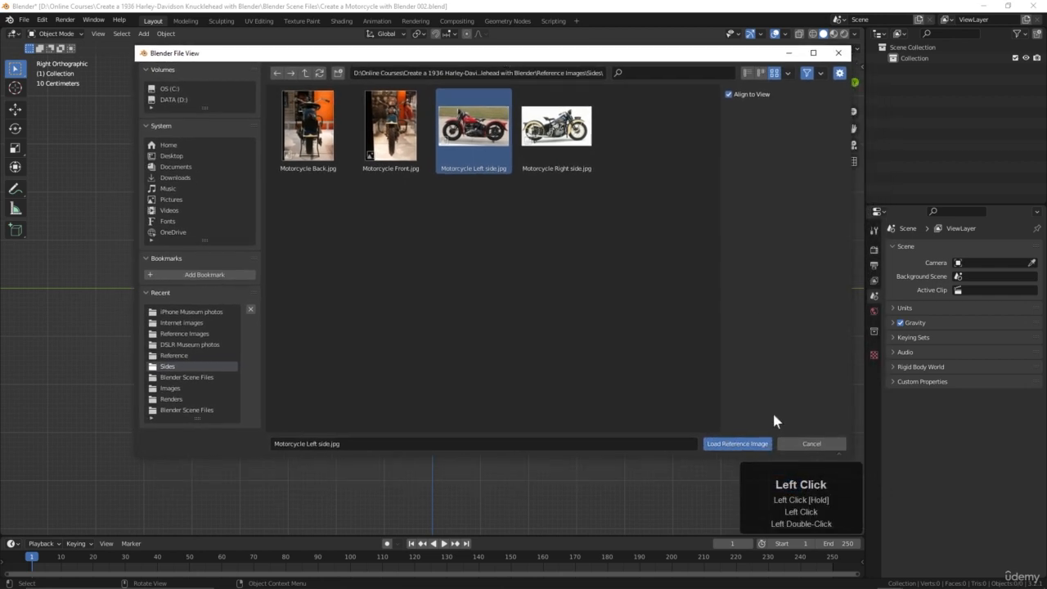
pyautogui.click(738, 444)
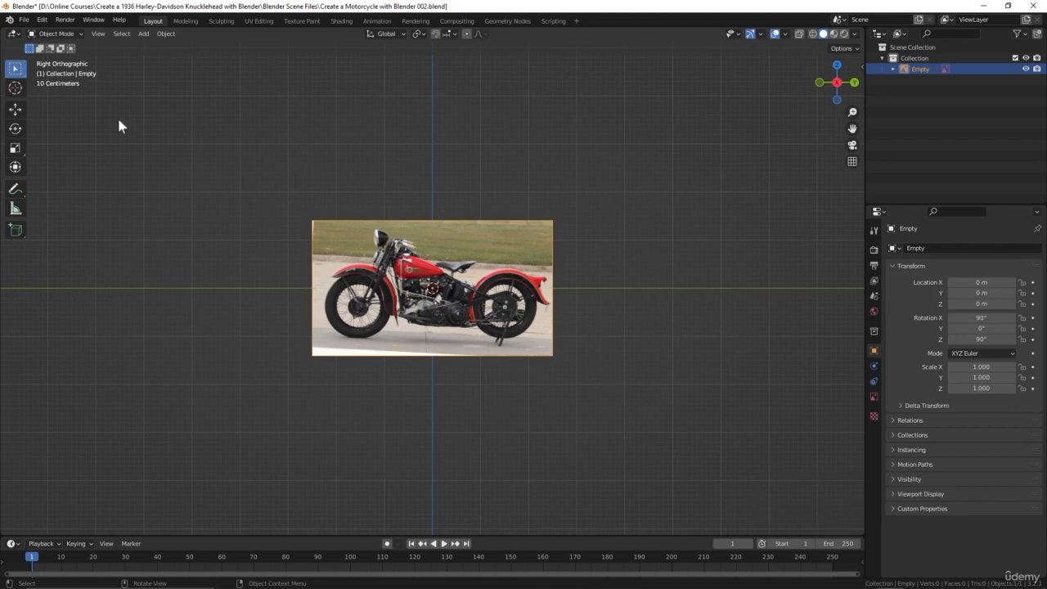
# - Move the motorcycle reference image up along the Z axis to a height of about 0.99 m
pyautogui.click(15, 108)
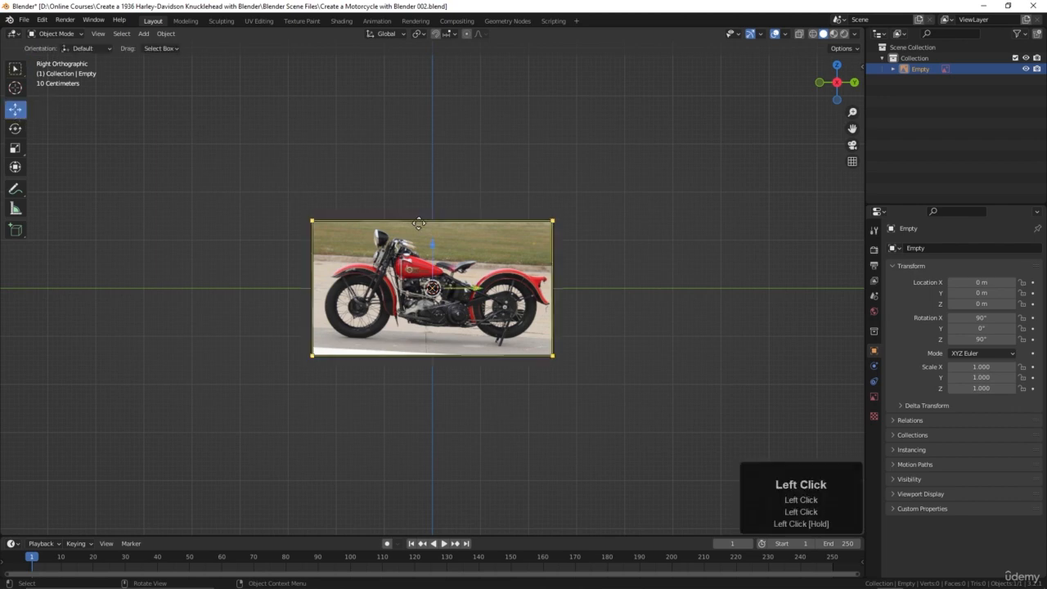
pyautogui.moveTo(433, 252); pyautogui.dragTo(448, 195)
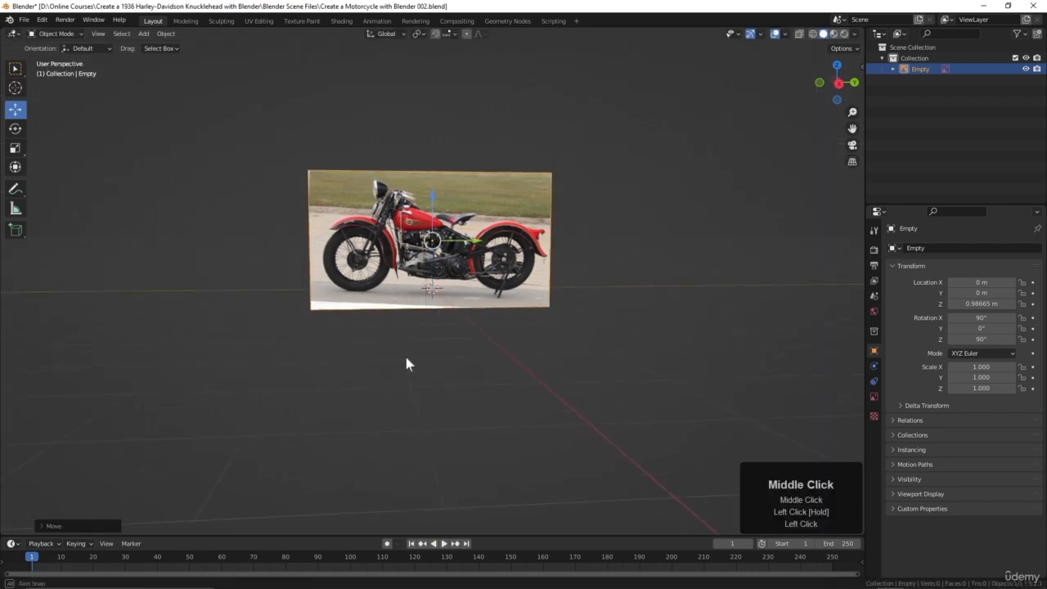
# - Raise the motorcycle reference image along the Z axis to a height of about 1.04 m, bringing its tyres to the ground line
pyautogui.moveTo(407, 363); pyautogui.dragTo(467, 388, button='middle')
pyautogui.scroll(4, 453, 385)
pyautogui.middleClick(467, 388)
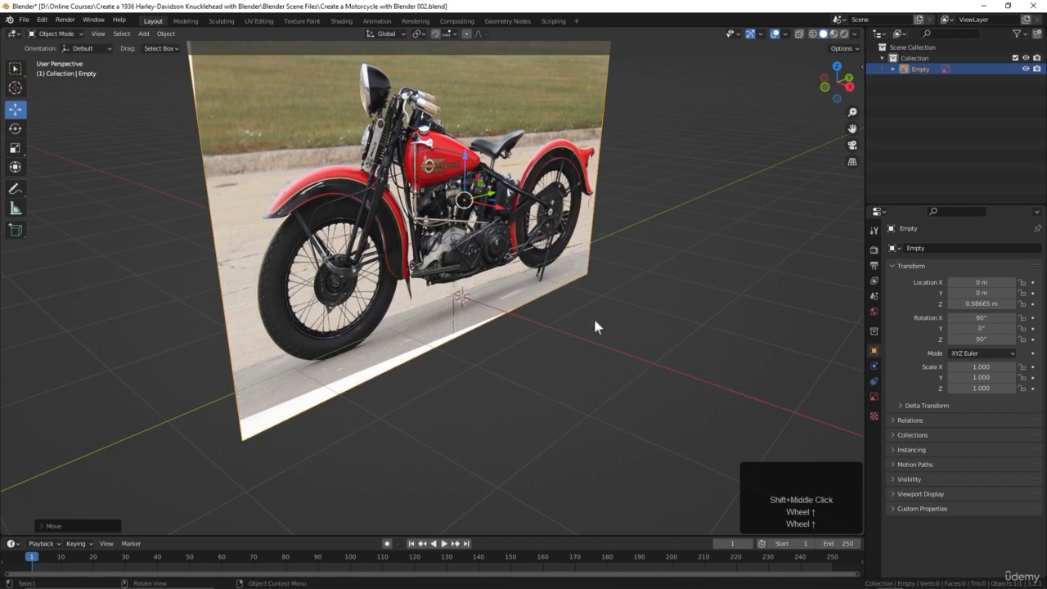
pyautogui.moveTo(596, 325); pyautogui.dragTo(582, 325, button='middle')
pyautogui.moveTo(464, 163); pyautogui.dragTo(463, 152)
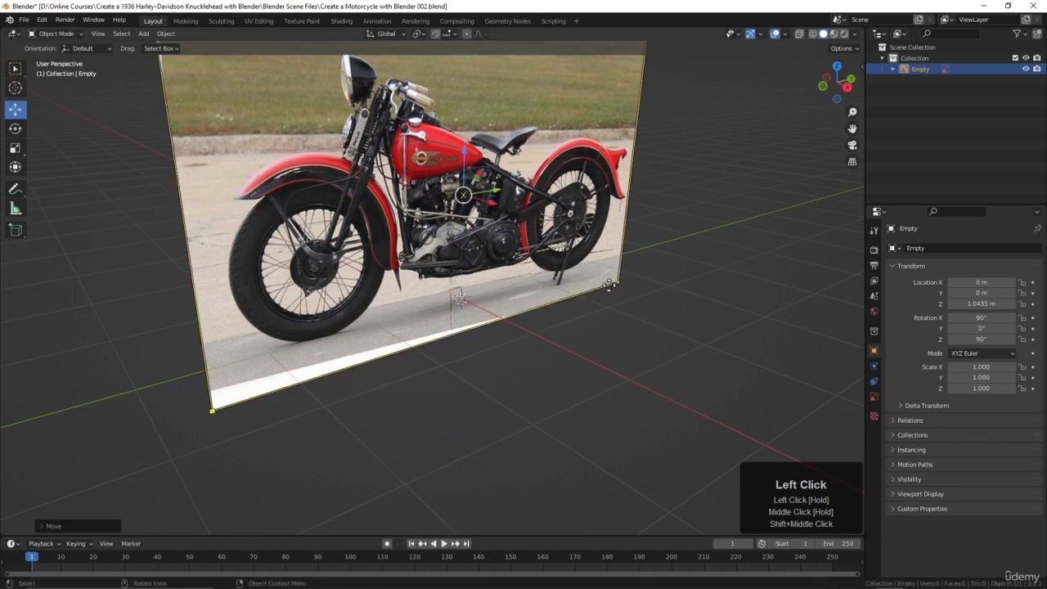
pyautogui.moveTo(464, 152); pyautogui.dragTo(573, 281, button='middle')
pyautogui.press('KP_3')
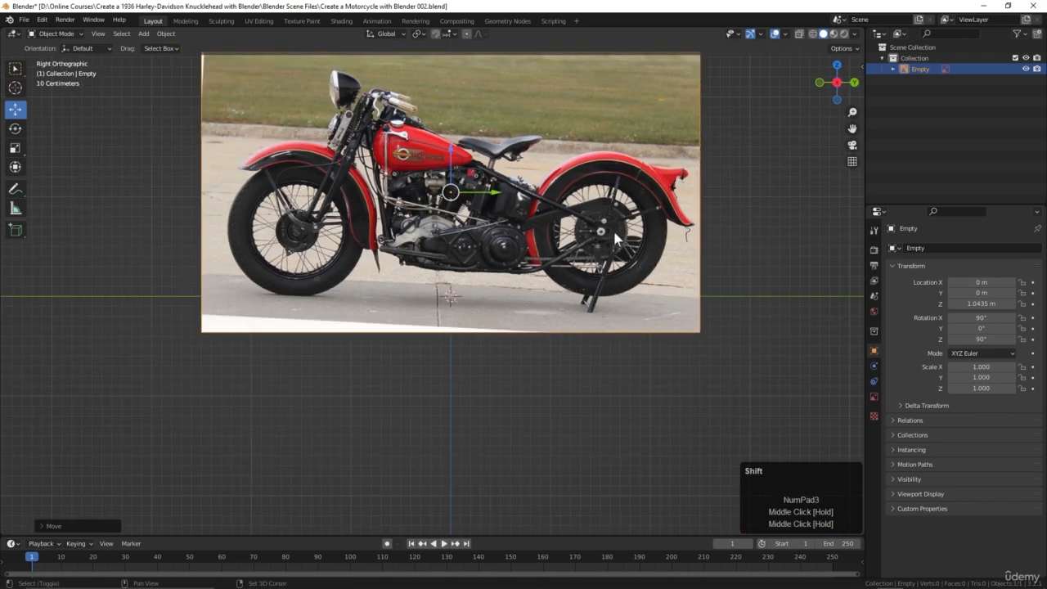
pyautogui.keyDown('shift'); pyautogui.moveTo(613, 228); pyautogui.dragTo(608, 323, button='middle'); pyautogui.keyUp('shift')
pyautogui.click(637, 167)
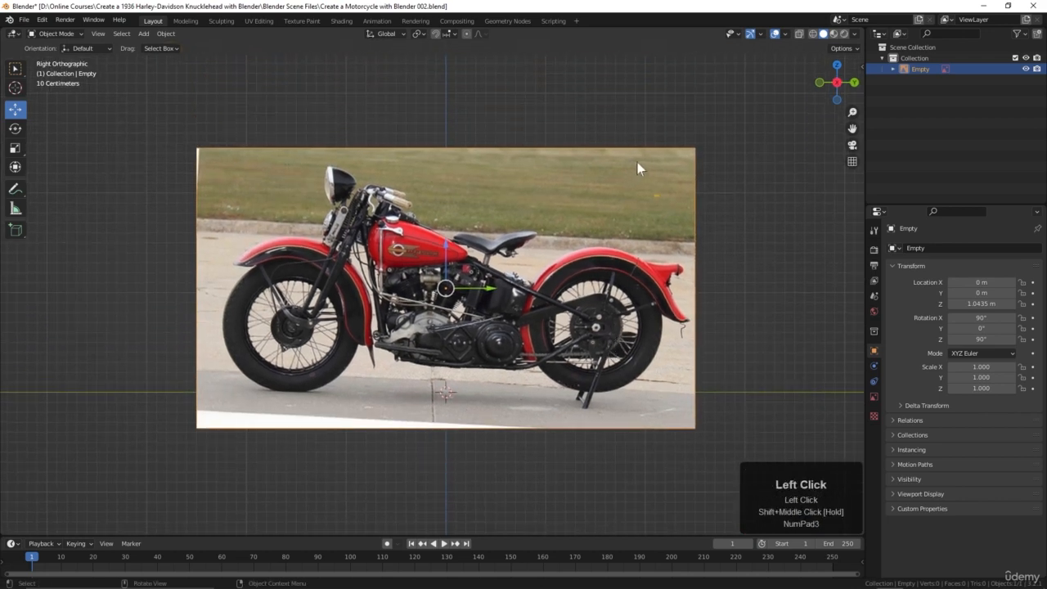
# - Rename the motorcycle reference image as Left side
pyautogui.doubleClick(922, 69)
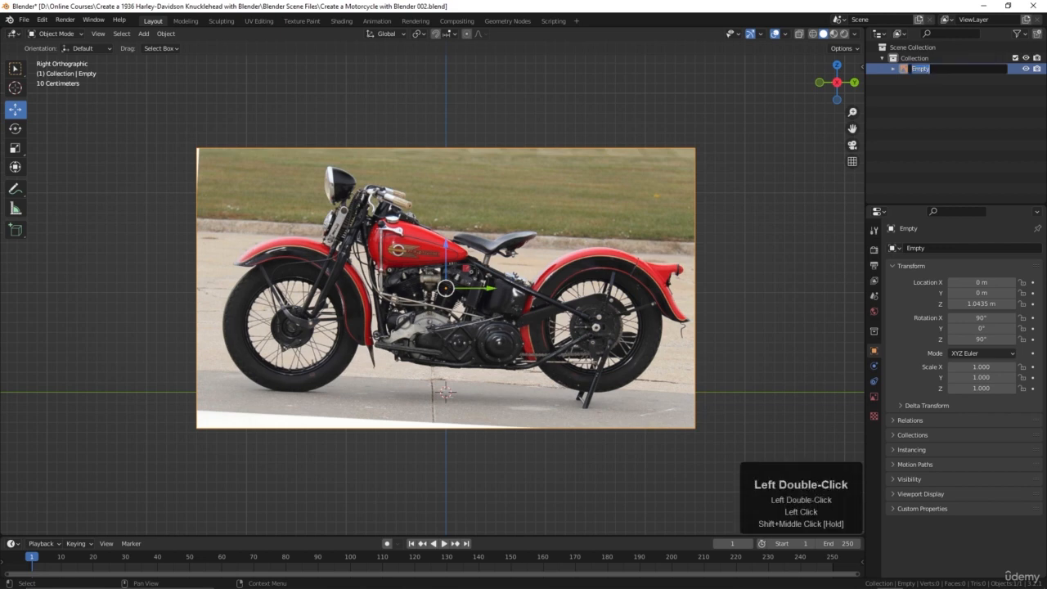
pyautogui.write('Left side')
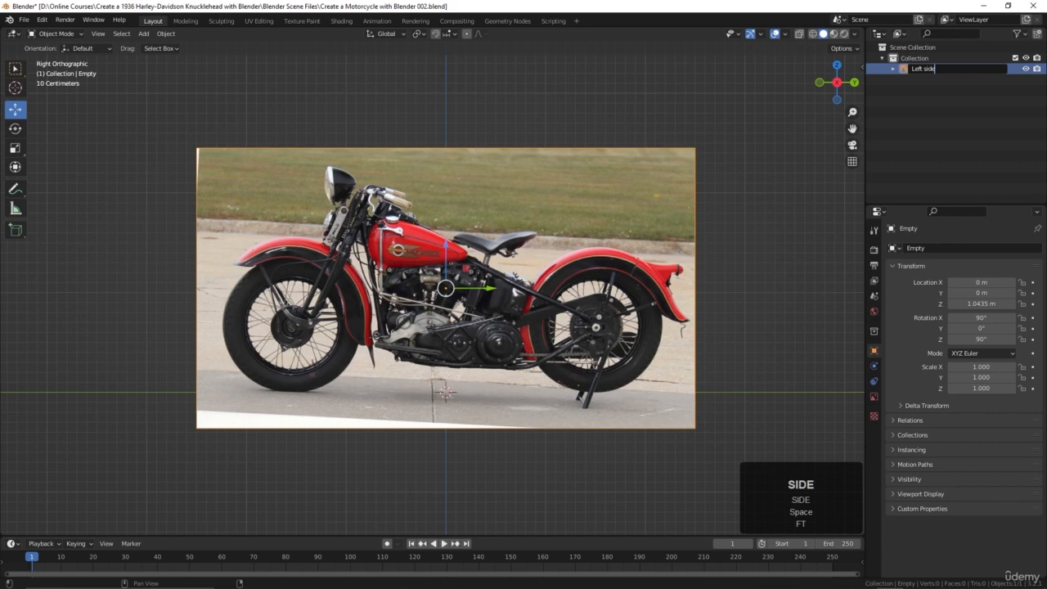
pyautogui.press('Return')
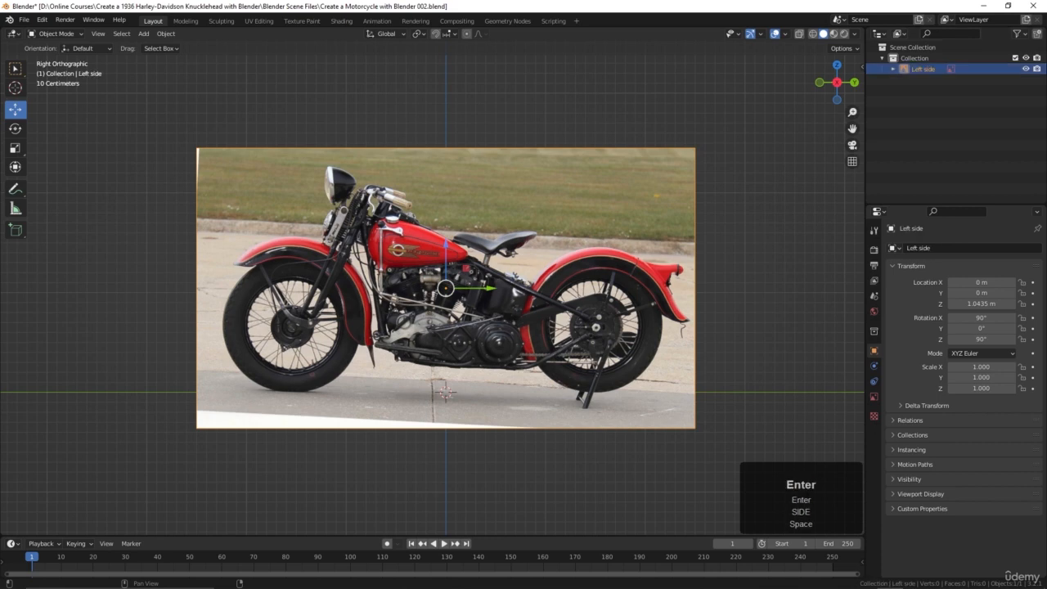
# - Enable the opacity option for the Left side reference image
pyautogui.click(874, 396)
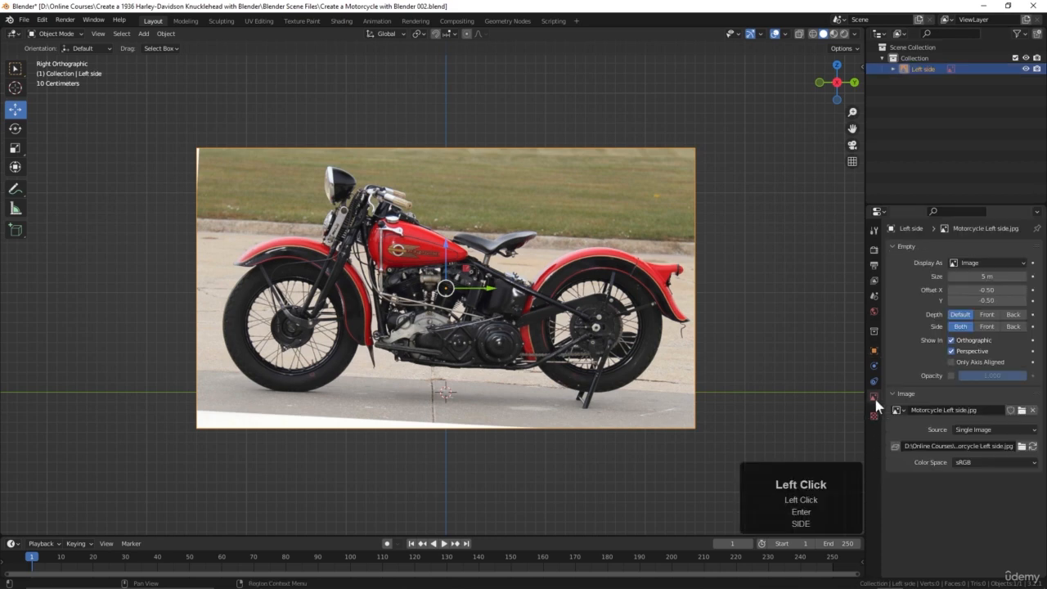
pyautogui.click(952, 375)
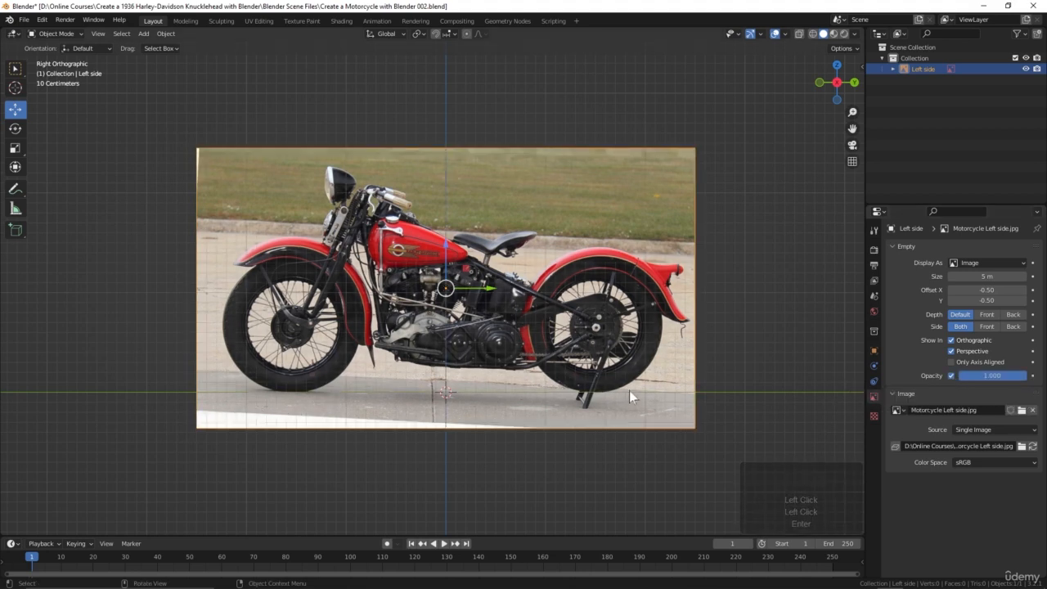
pyautogui.click(475, 427)
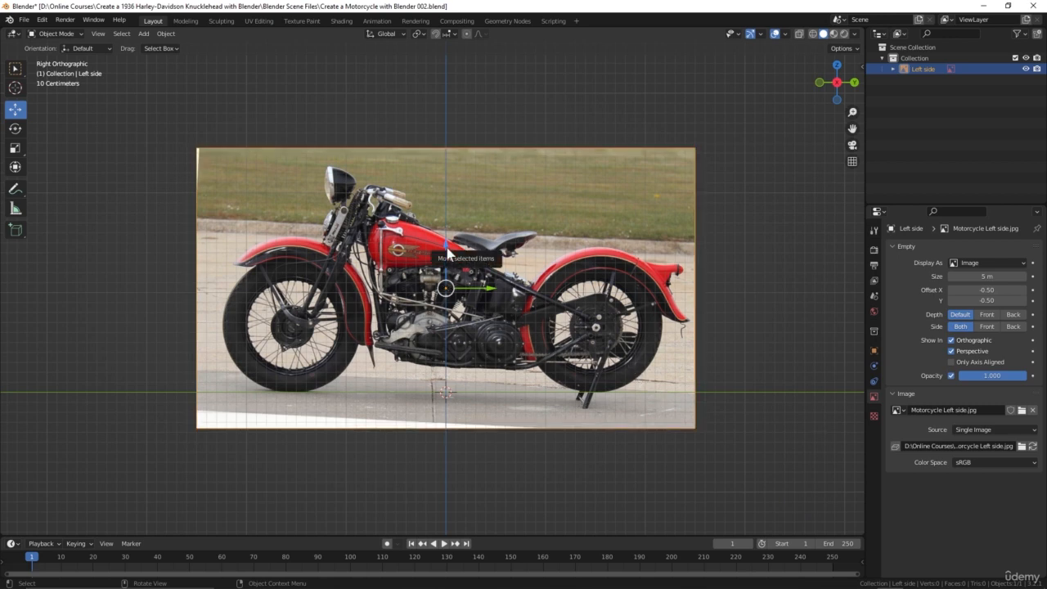
pyautogui.moveTo(447, 256)
pyautogui.mouseDown()
pyautogui.moveTo(446, 220)
pyautogui.moveTo(445, 245)
pyautogui.mouseUp()
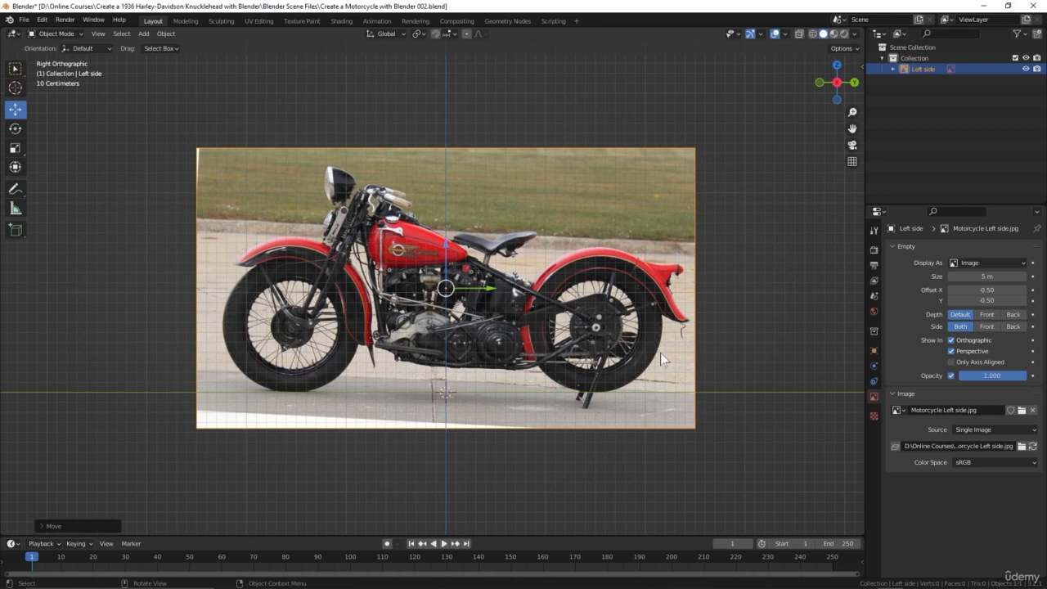
pyautogui.scroll(-2, 534, 390)
pyautogui.moveTo(534, 389); pyautogui.dragTo(494, 410, button='middle')
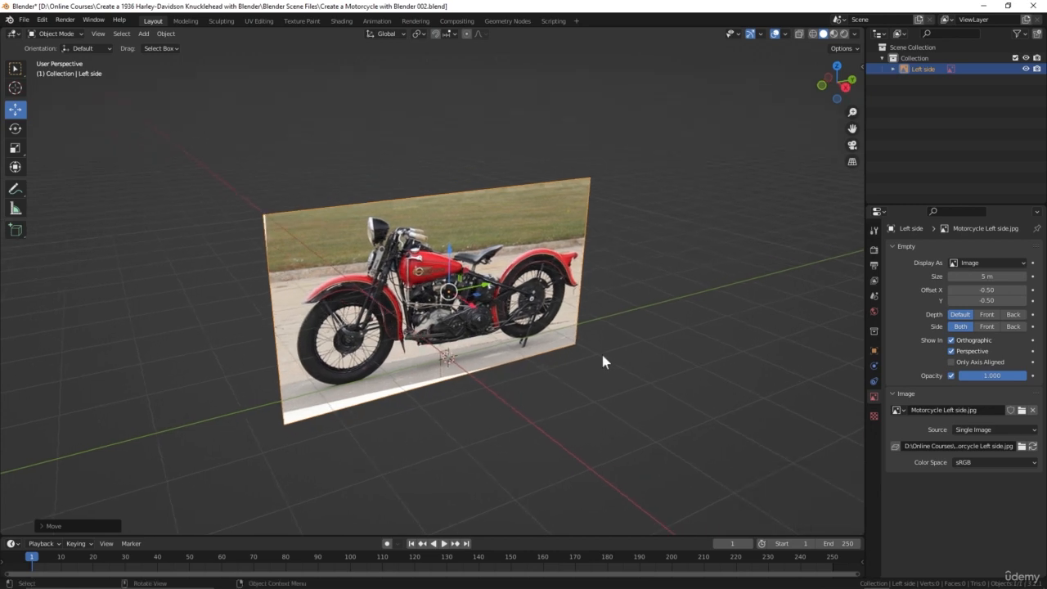
pyautogui.moveTo(603, 362); pyautogui.dragTo(581, 404, button='middle')
pyautogui.moveTo(513, 434); pyautogui.dragTo(490, 429, button='middle')
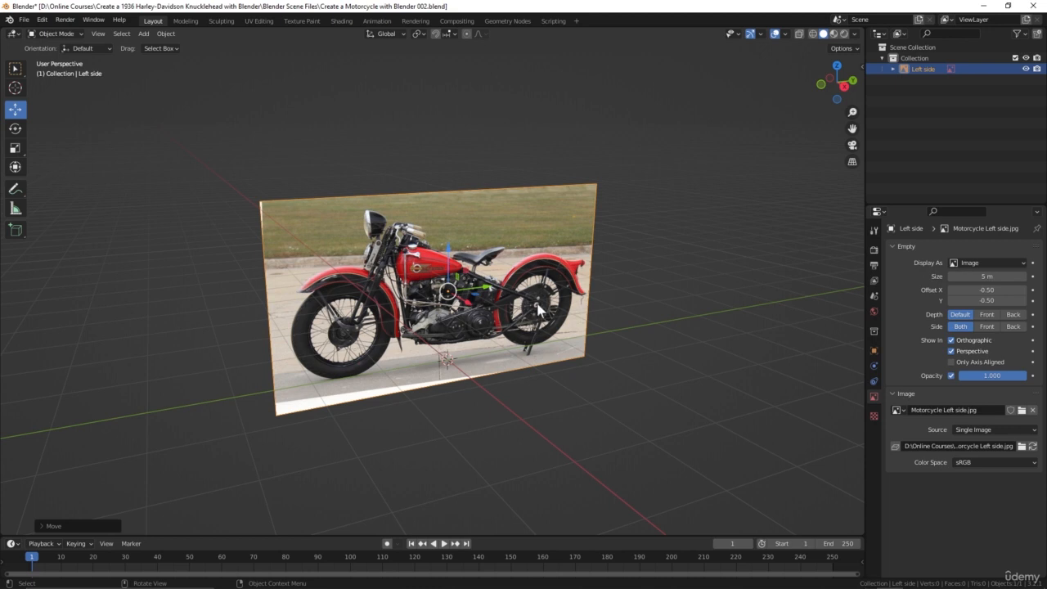
pyautogui.moveTo(544, 314); pyautogui.dragTo(586, 344, button='middle')
pyautogui.press('KP_3')
pyautogui.scroll(5, 668, 345)
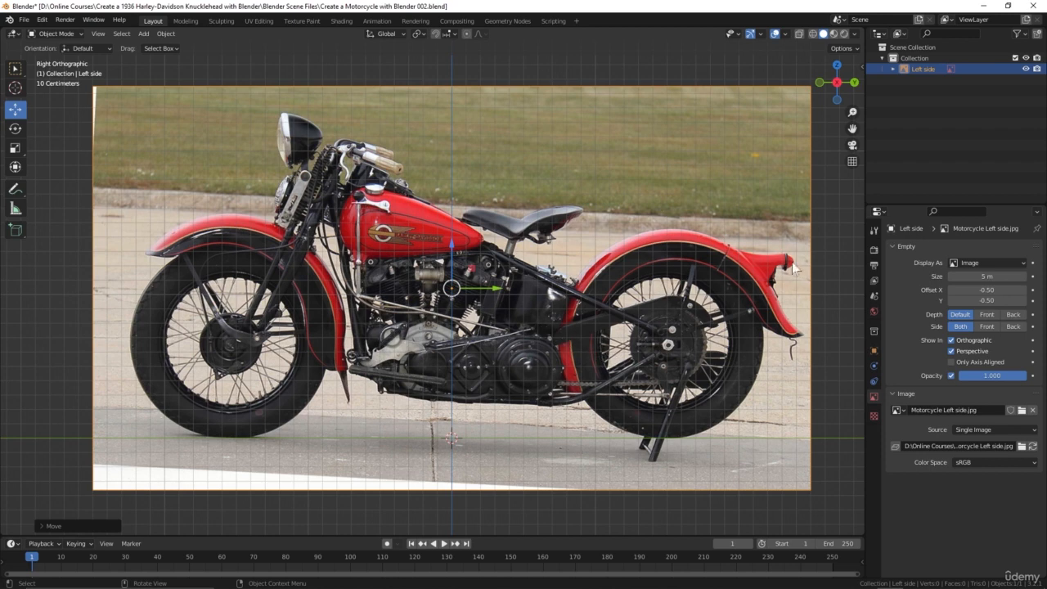
# - Show the object transform values in the viewport and add a mesh cube at the scene origin
pyautogui.press('n')
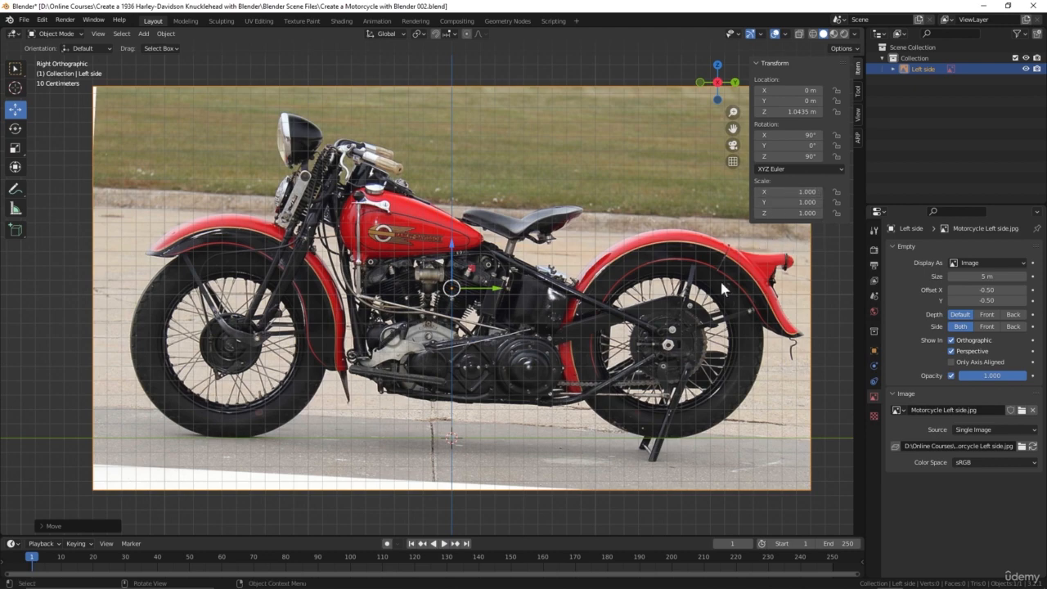
pyautogui.scroll(-4, 475, 298)
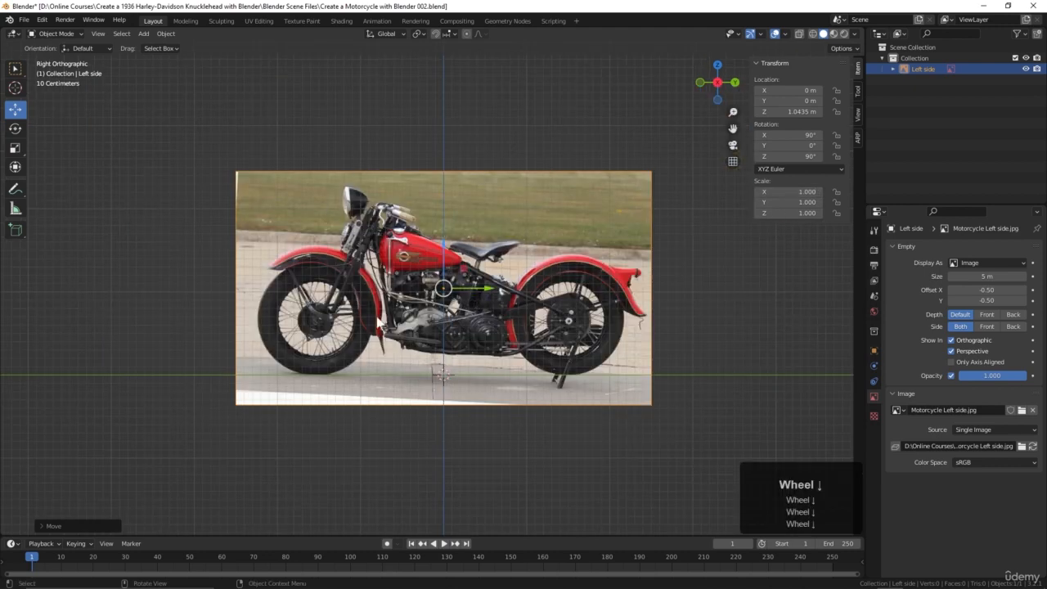
pyautogui.scroll(2, 538, 313)
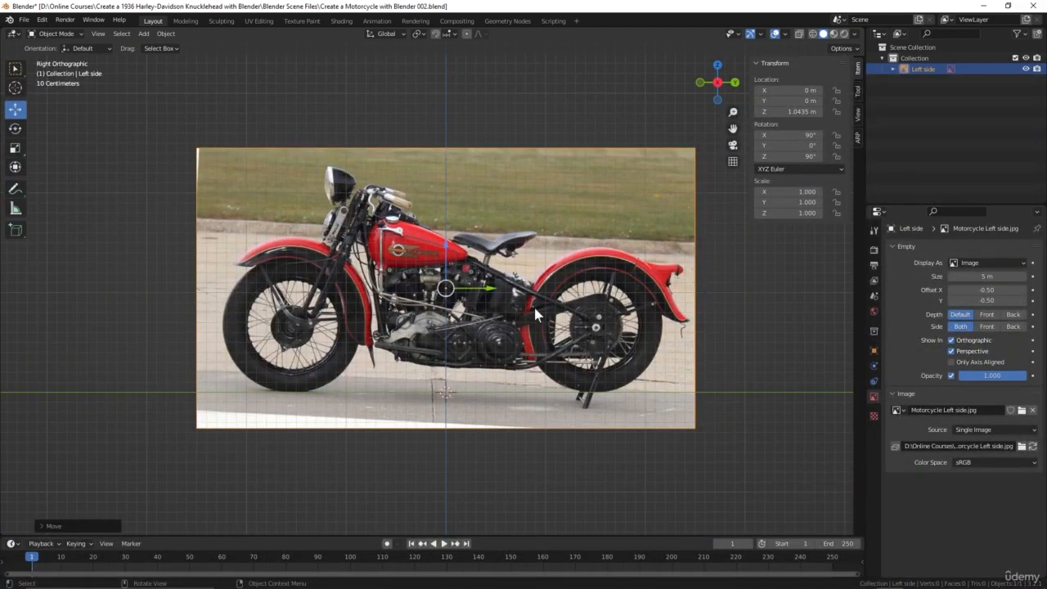
pyautogui.hotkey('shift', 'a')
pyautogui.moveTo(536, 310)
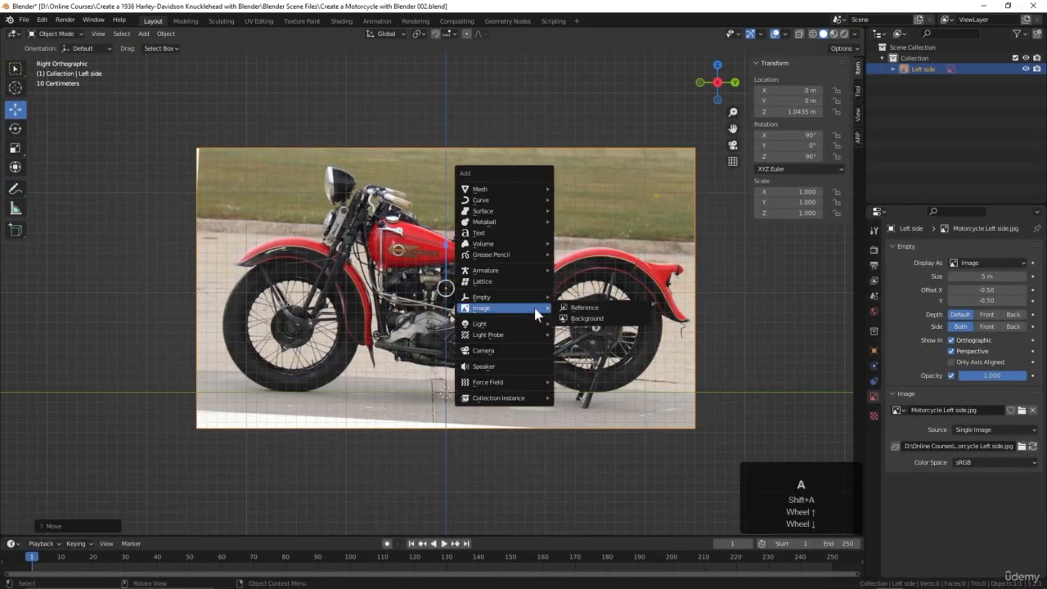
pyautogui.moveTo(490, 191)
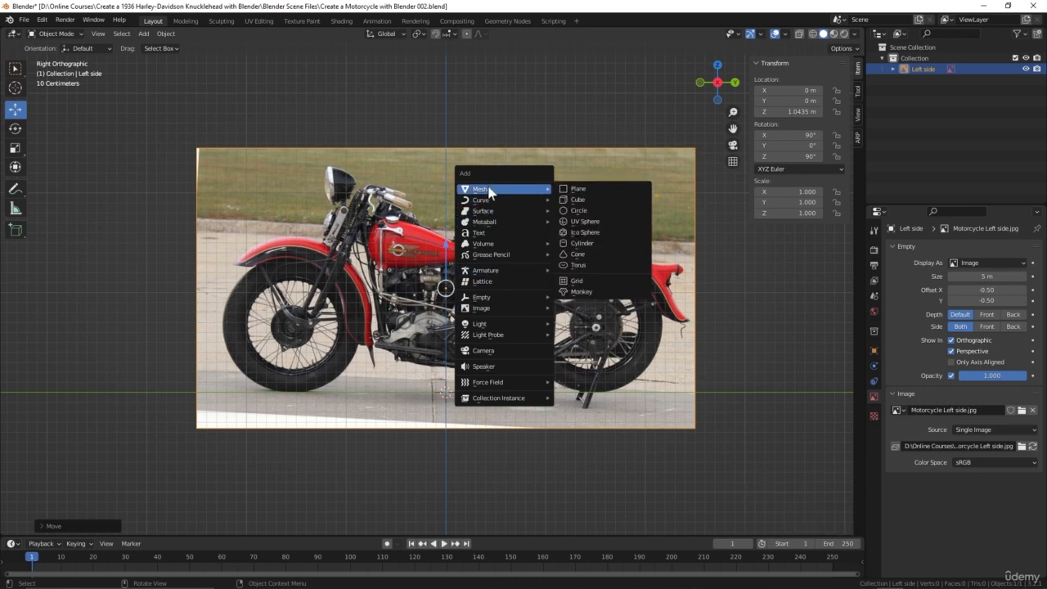
pyautogui.click(576, 200)
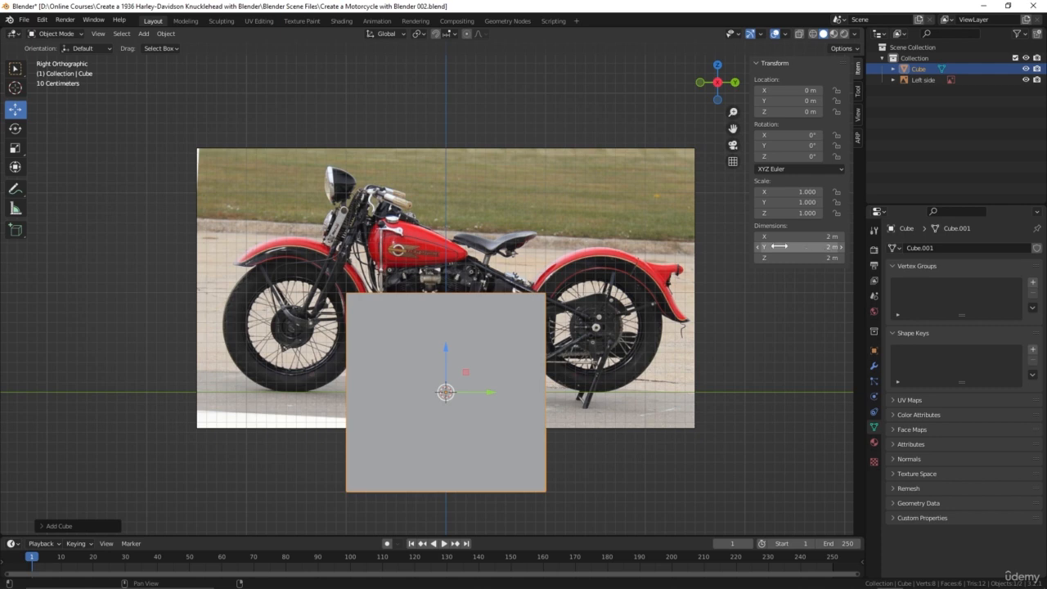
# - Set the cube's Y dimension to 59.5 inches
pyautogui.click(816, 248)
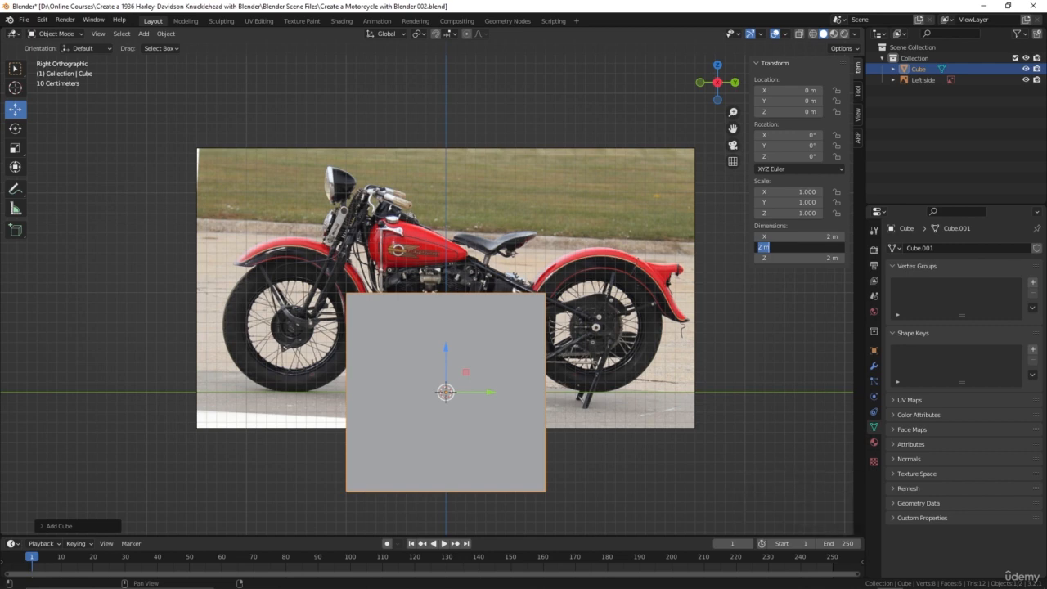
pyautogui.write('59.5')
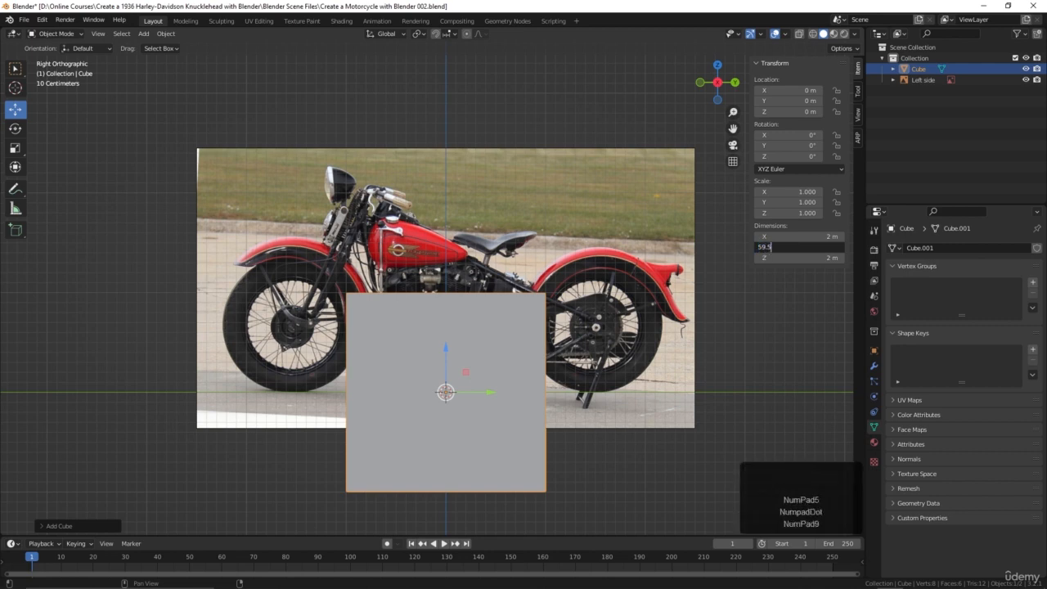
pyautogui.write('"')
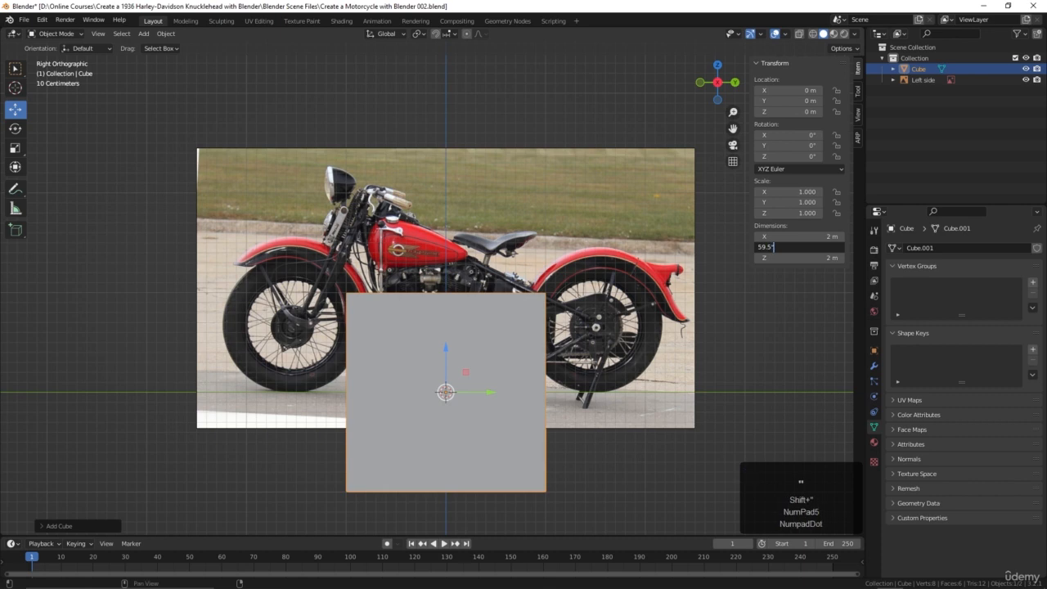
pyautogui.press('Return')
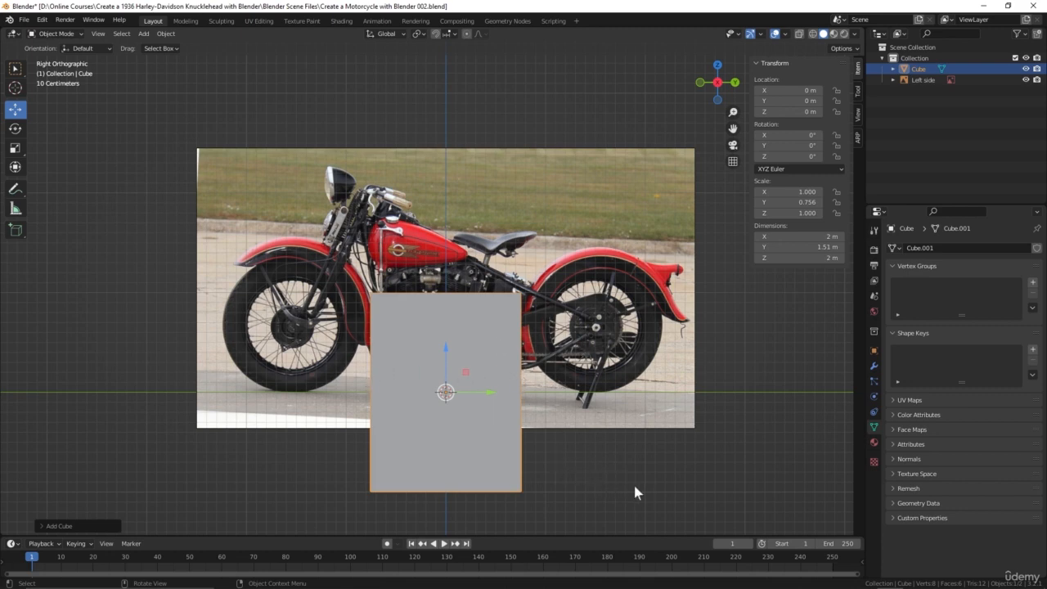
# - Scale the cube into a thin bar, about 0.14 m high in Z and about 0.1 m wide in X
pyautogui.press('s')
pyautogui.press('z')
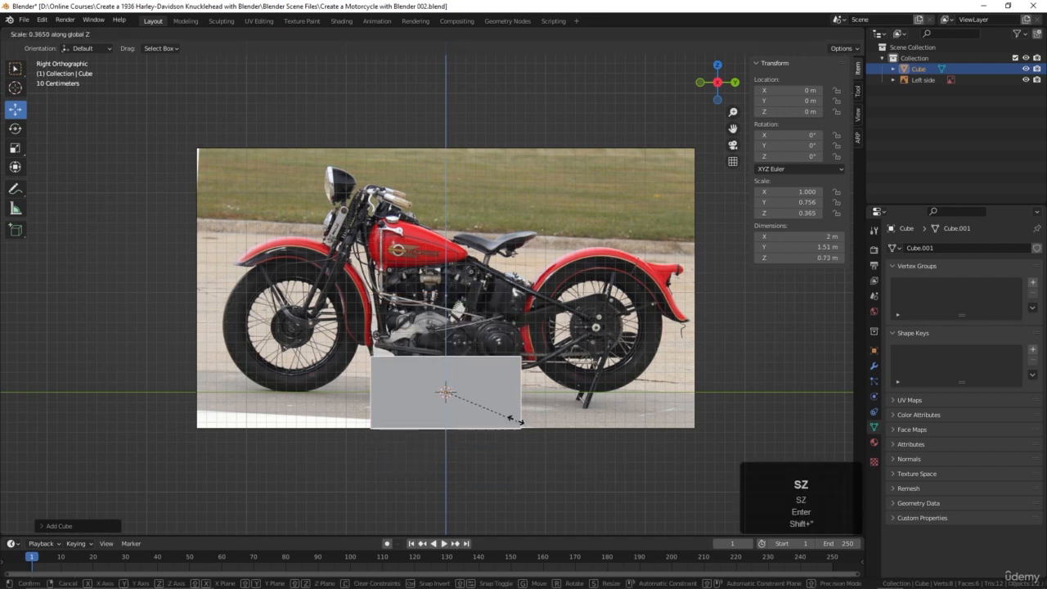
pyautogui.click(461, 395)
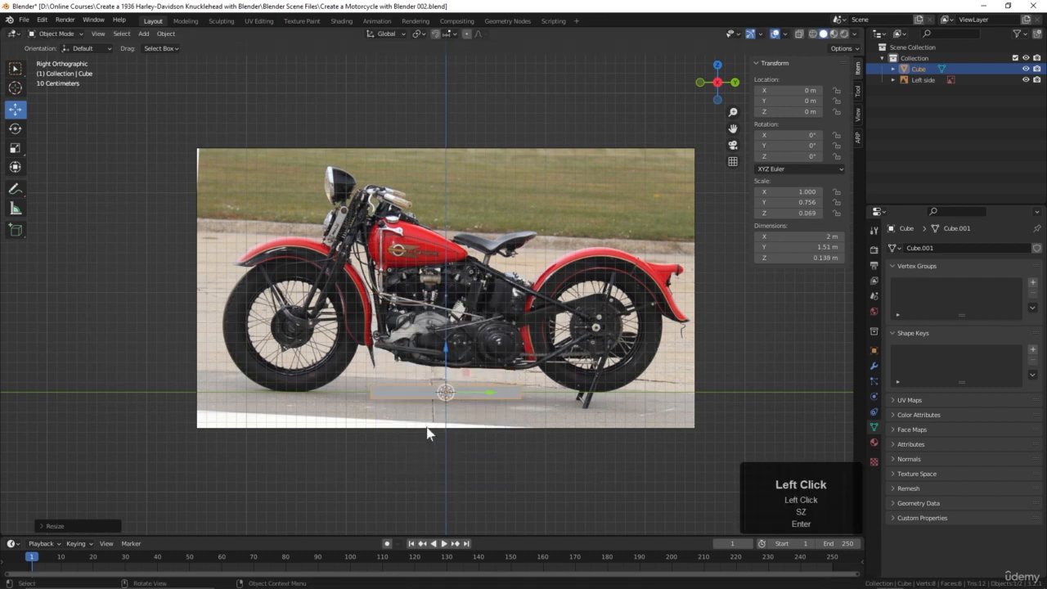
pyautogui.moveTo(428, 433); pyautogui.dragTo(510, 445, button='middle')
pyautogui.scroll(2, 540, 444)
pyautogui.press('s')
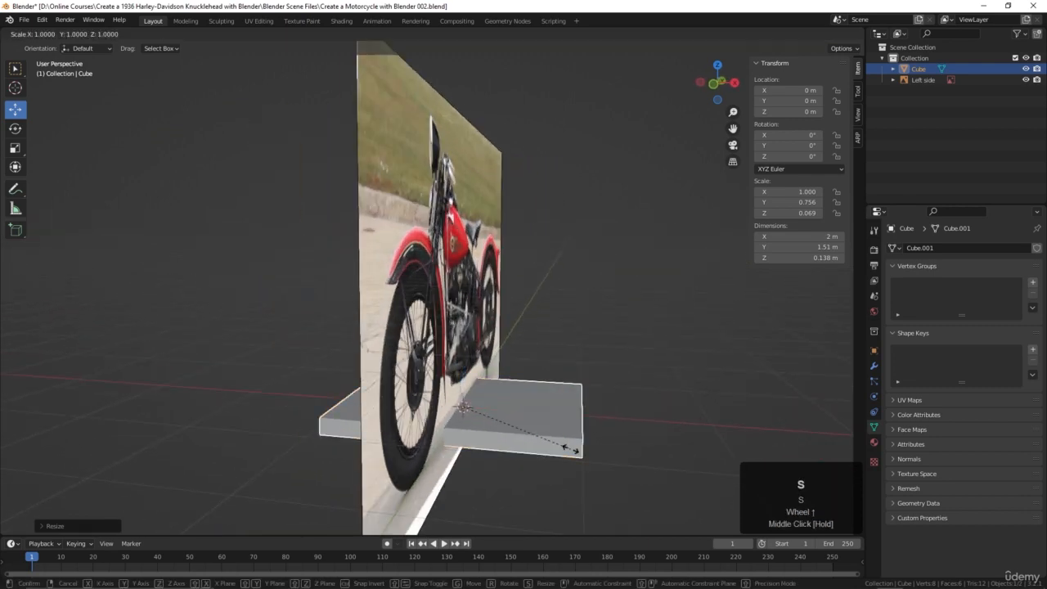
pyautogui.press('x')
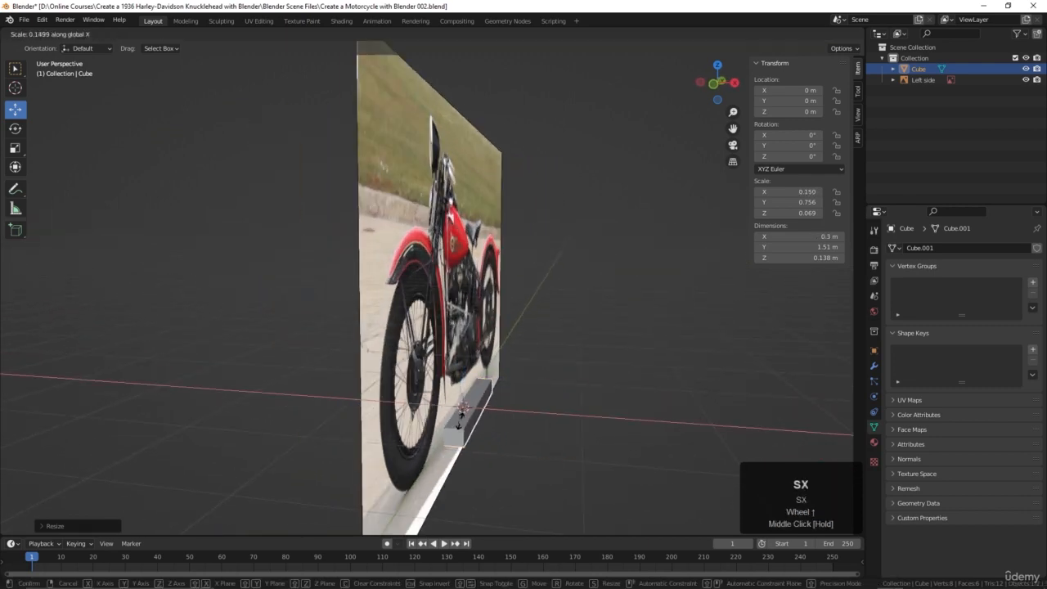
pyautogui.click(458, 414)
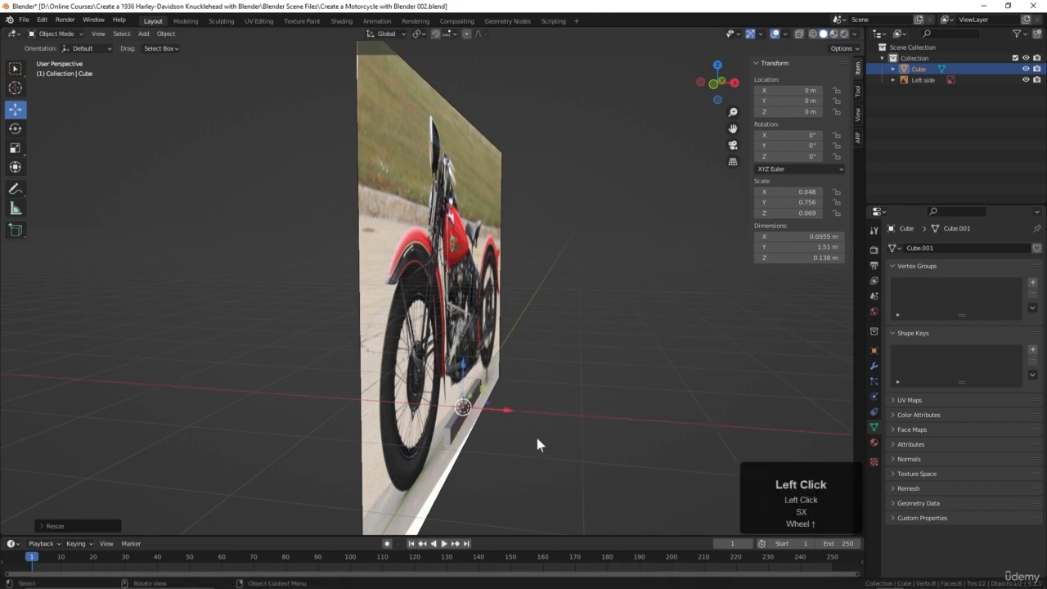
# - Raise the bar along the Z axis to about 0.47 m in the right orthographic view
pyautogui.moveTo(537, 445); pyautogui.dragTo(434, 437, button='middle')
pyautogui.scroll(-3, 498, 460)
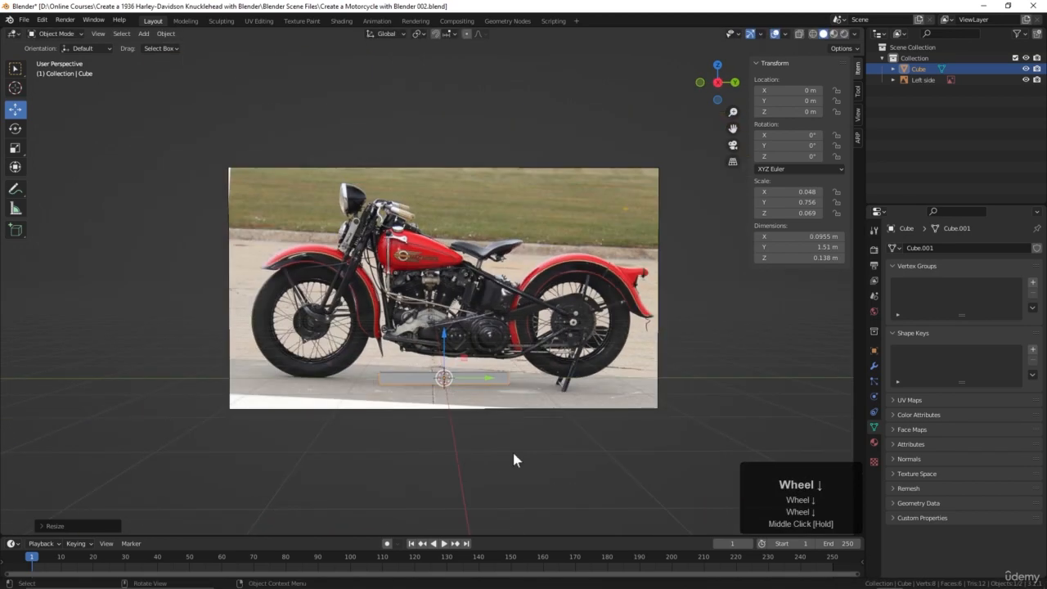
pyautogui.press('KP_3')
pyautogui.scroll(2, 484, 434)
pyautogui.keyDown('shift'); pyautogui.moveTo(484, 434); pyautogui.dragTo(493, 415, button='middle'); pyautogui.keyUp('shift')
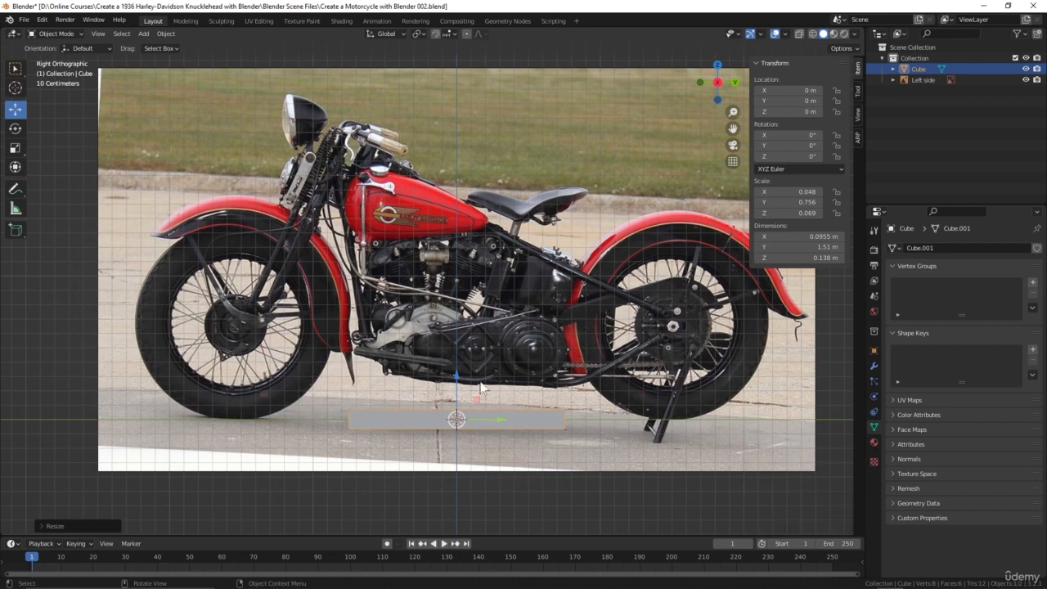
pyautogui.moveTo(460, 380); pyautogui.dragTo(460, 313)
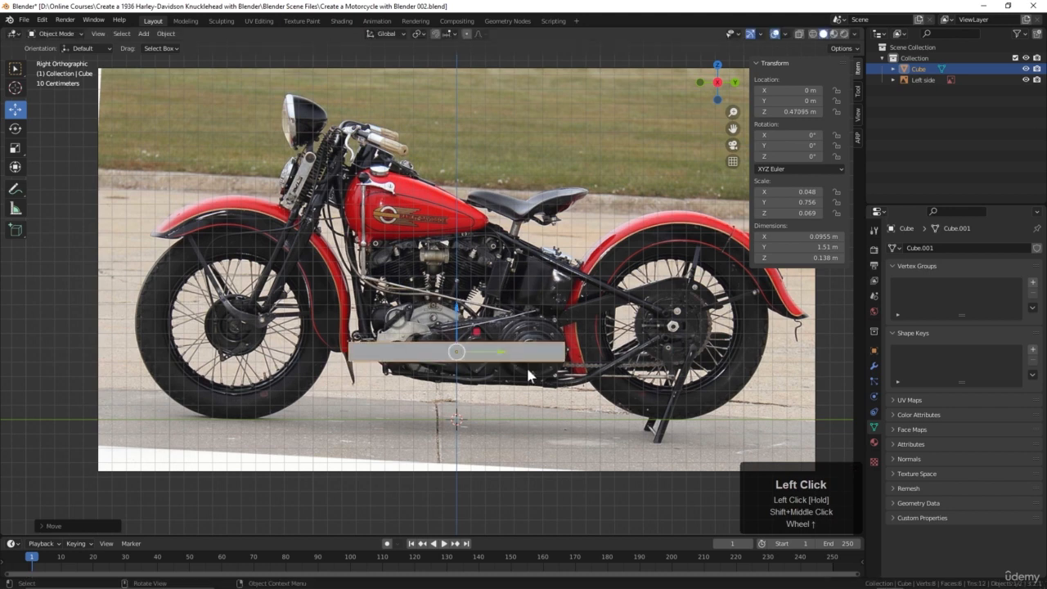
# - Scale the Left side reference image down to about 0.484 and lower it to a height of about 0.69 m
pyautogui.click(679, 379)
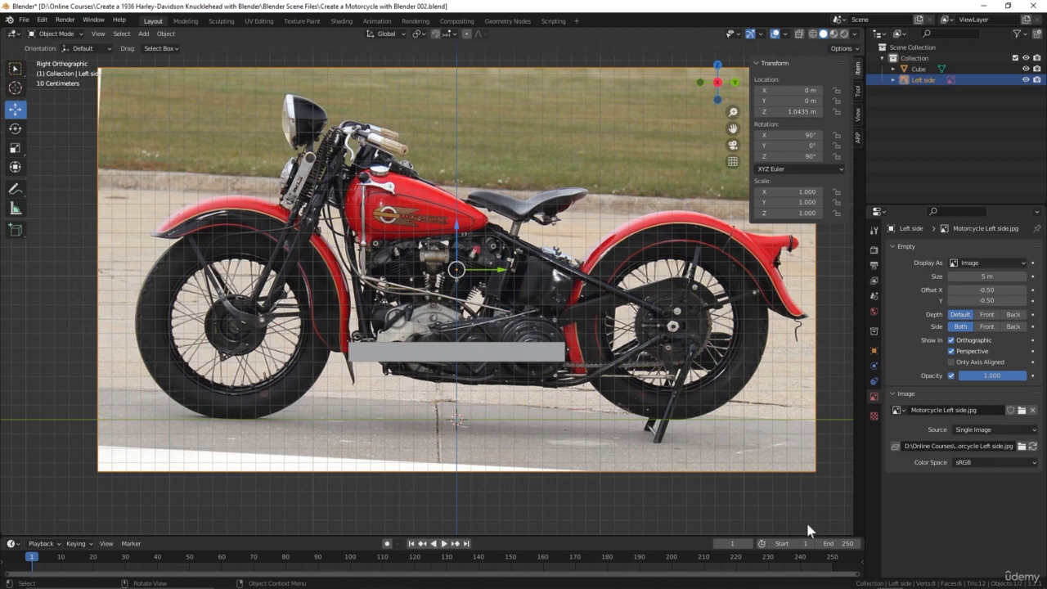
pyautogui.press('s')
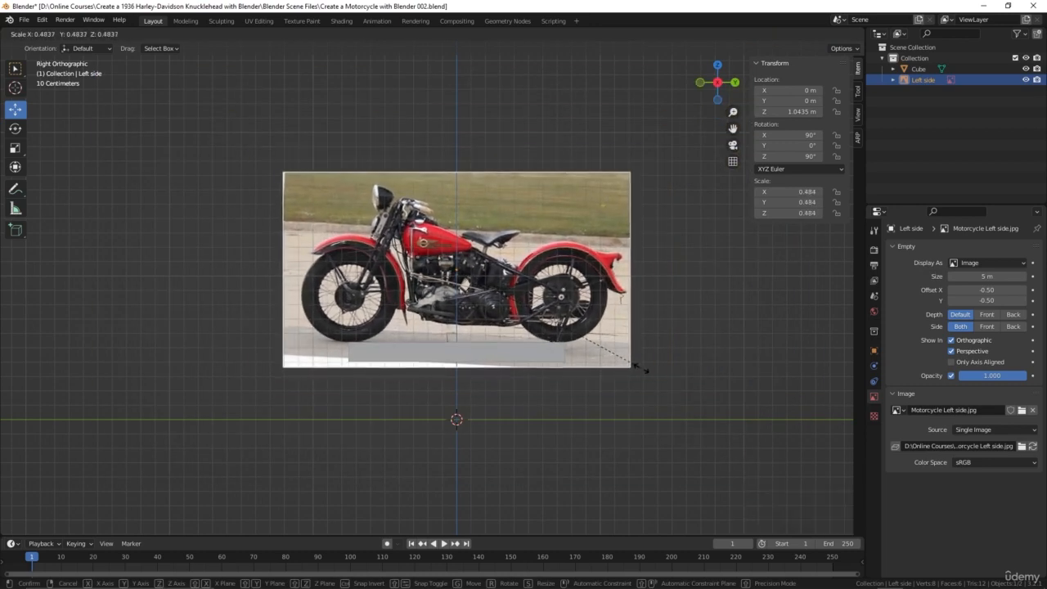
pyautogui.click(647, 368)
pyautogui.moveTo(457, 229); pyautogui.dragTo(455, 280)
pyautogui.scroll(4, 552, 408)
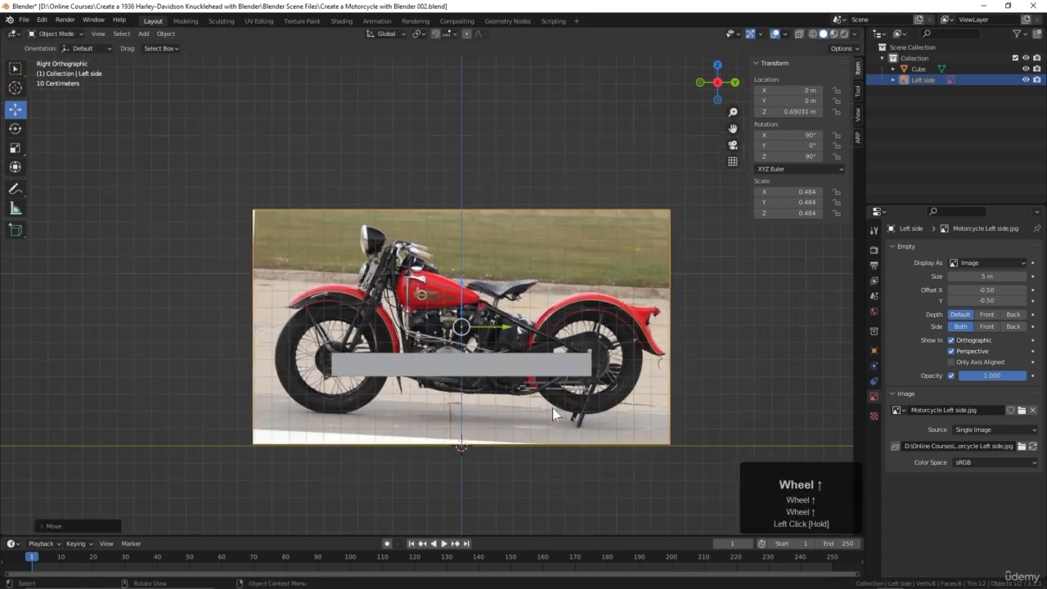
# - Fit the Left side image's wheel hubs to the bar's ends, at scale about 0.493, Y about 0.011 m and Z about 0.646 m
pyautogui.keyDown('shift'); pyautogui.moveTo(578, 439); pyautogui.dragTo(552, 334, button='middle'); pyautogui.keyUp('shift')
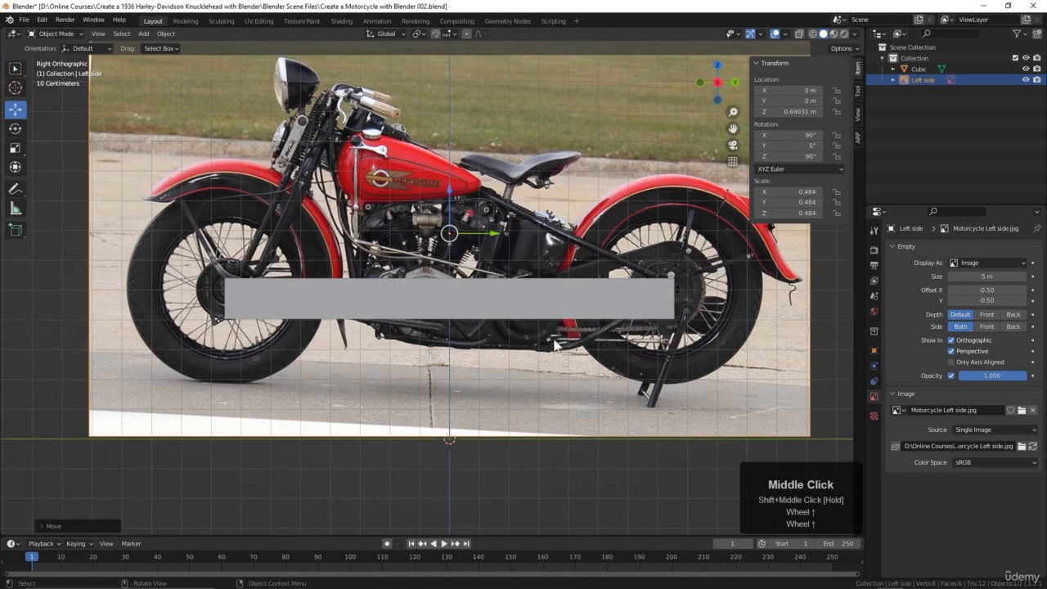
pyautogui.moveTo(452, 198)
pyautogui.mouseDown()
pyautogui.moveTo(450, 224)
pyautogui.moveTo(454, 201)
pyautogui.mouseUp()
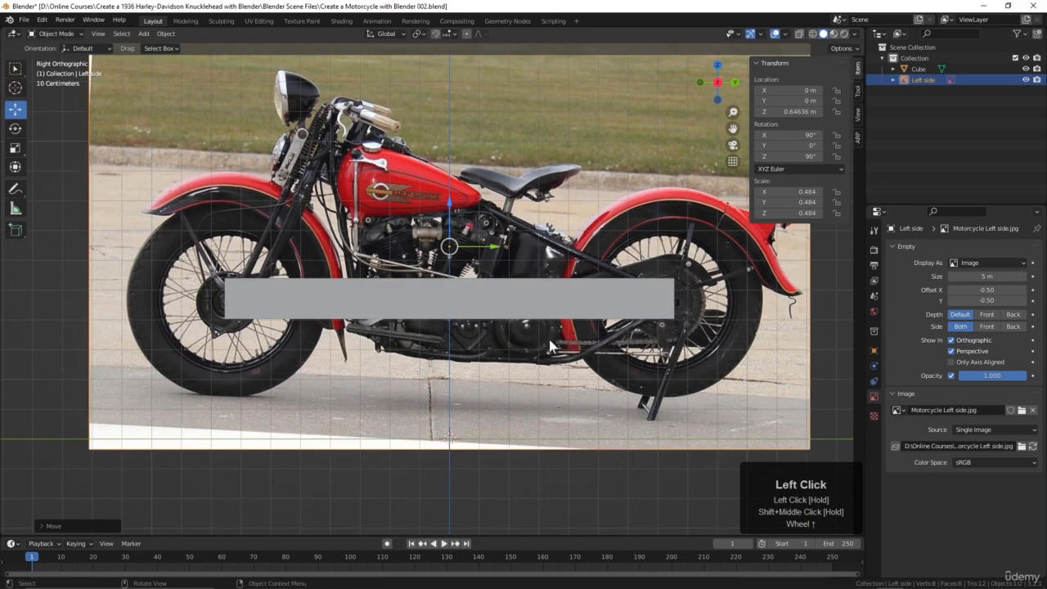
pyautogui.press('s')
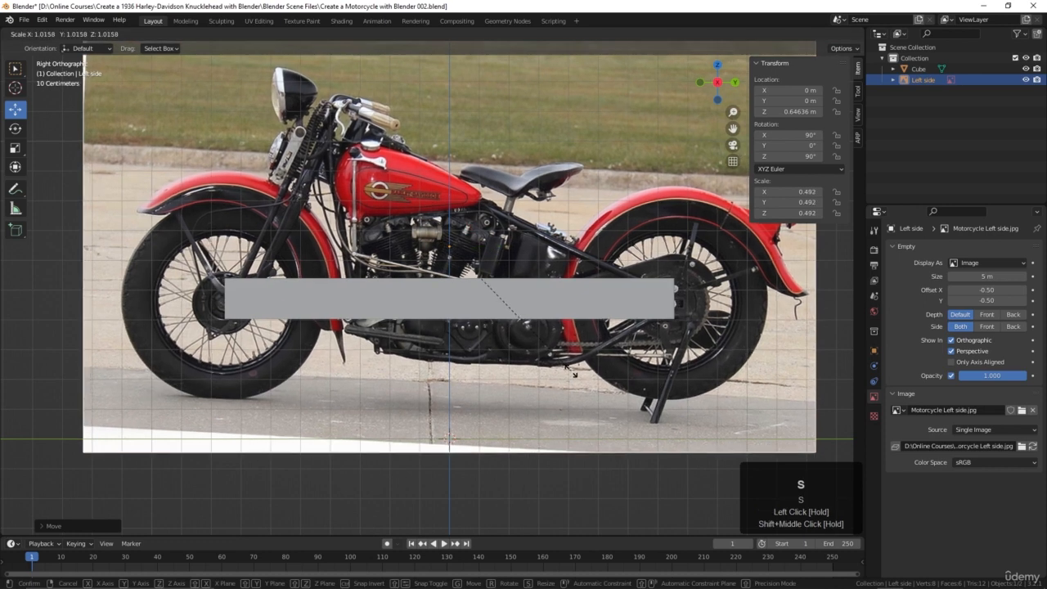
pyautogui.click(576, 374)
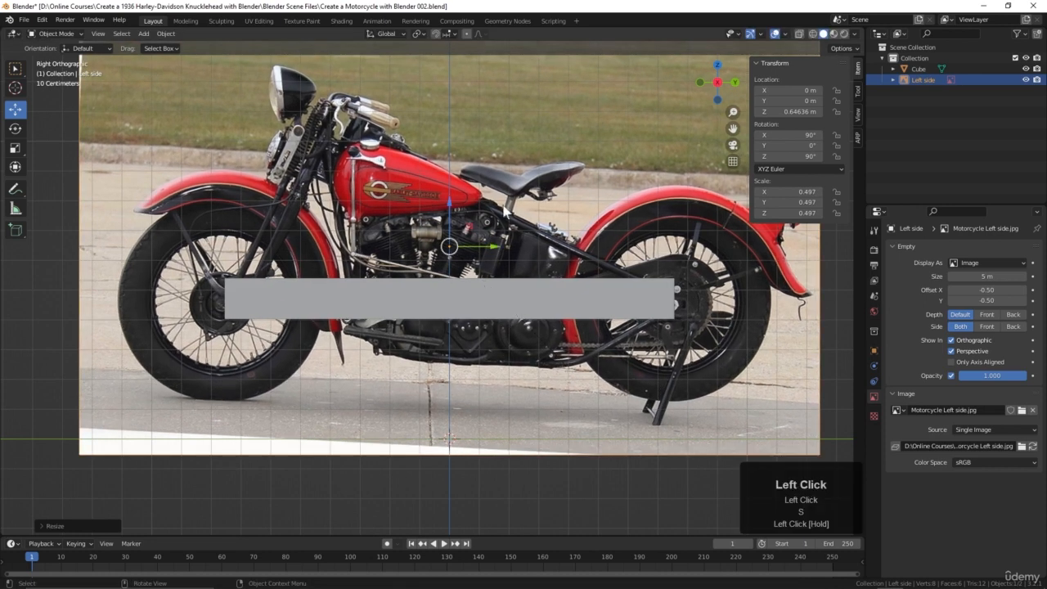
pyautogui.moveTo(495, 246); pyautogui.dragTo(498, 252)
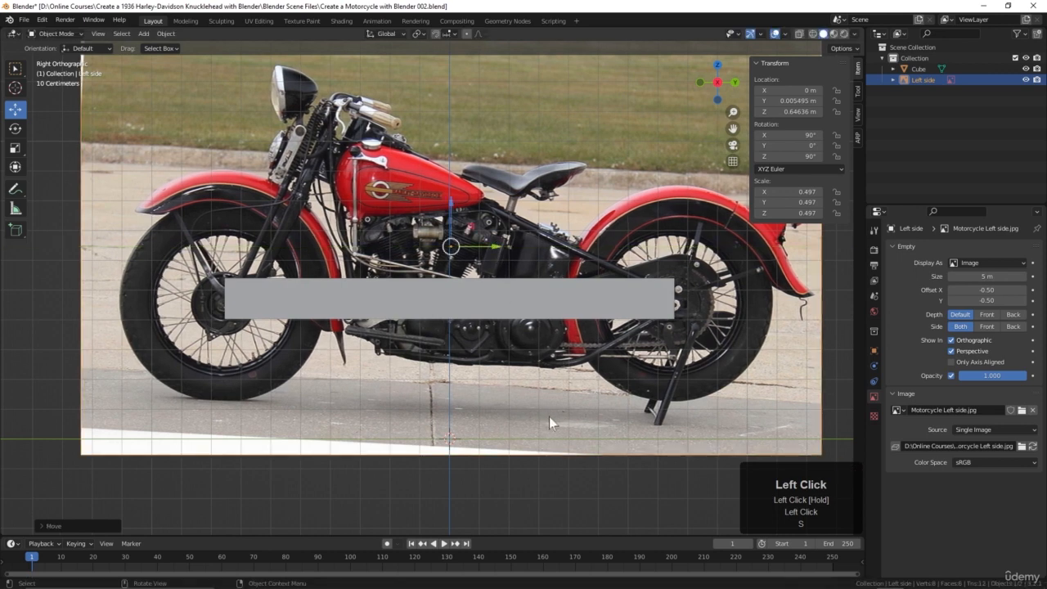
pyautogui.press('s')
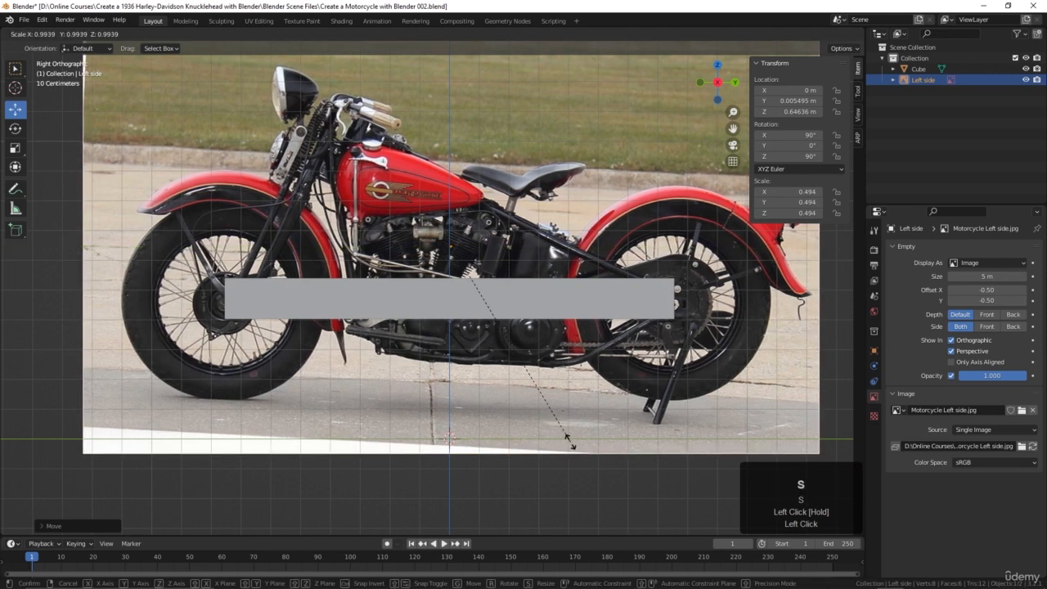
pyautogui.click(570, 442)
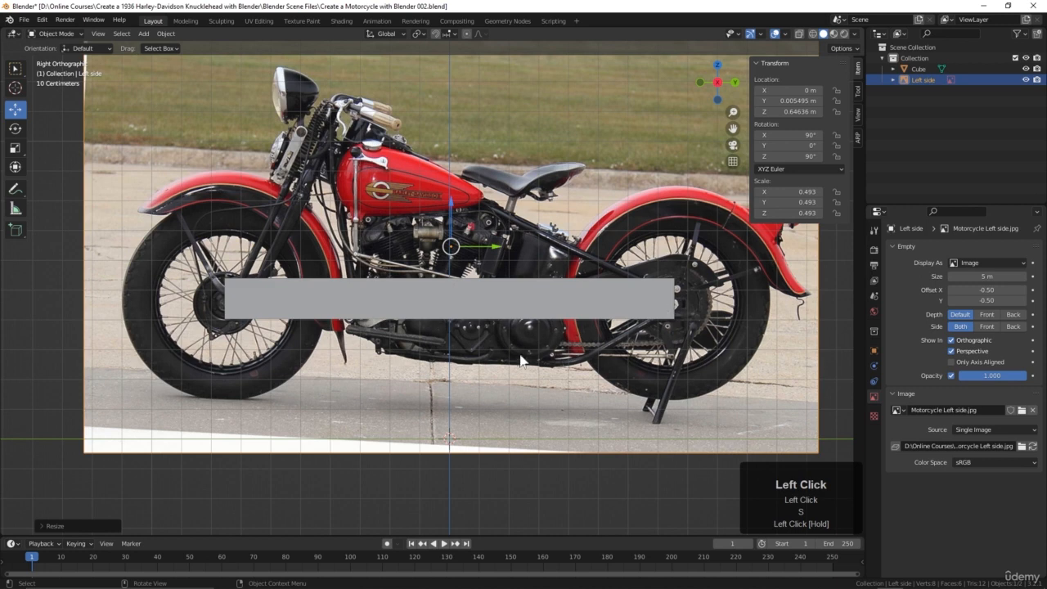
pyautogui.moveTo(494, 246); pyautogui.dragTo(505, 245)
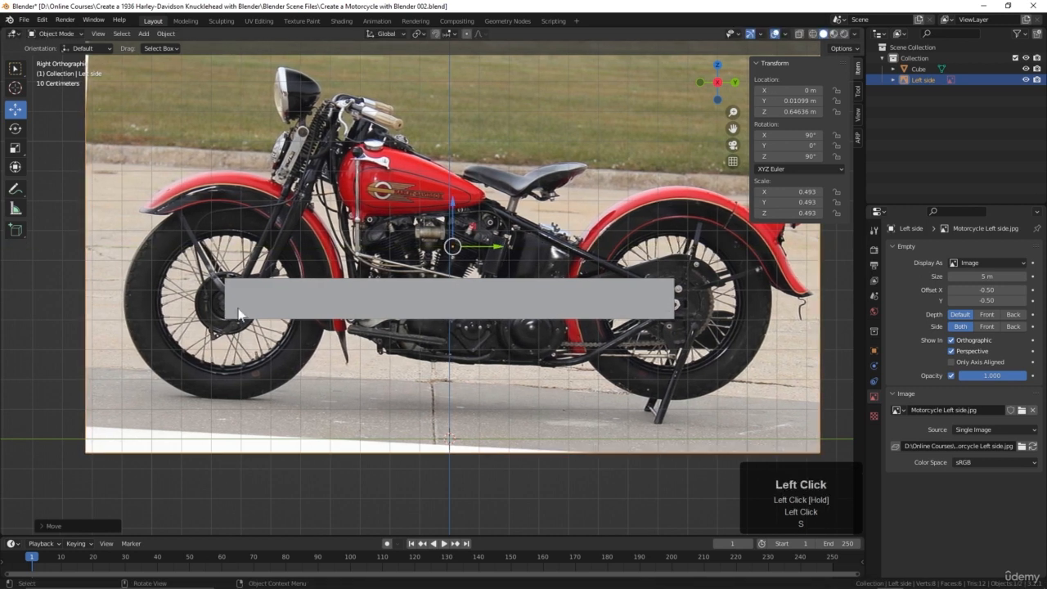
# - Lower the Left side image to about 0.507 m so the tyres meet the ground line, and move it back along X to about -1.58 m
pyautogui.scroll(-3, 484, 373)
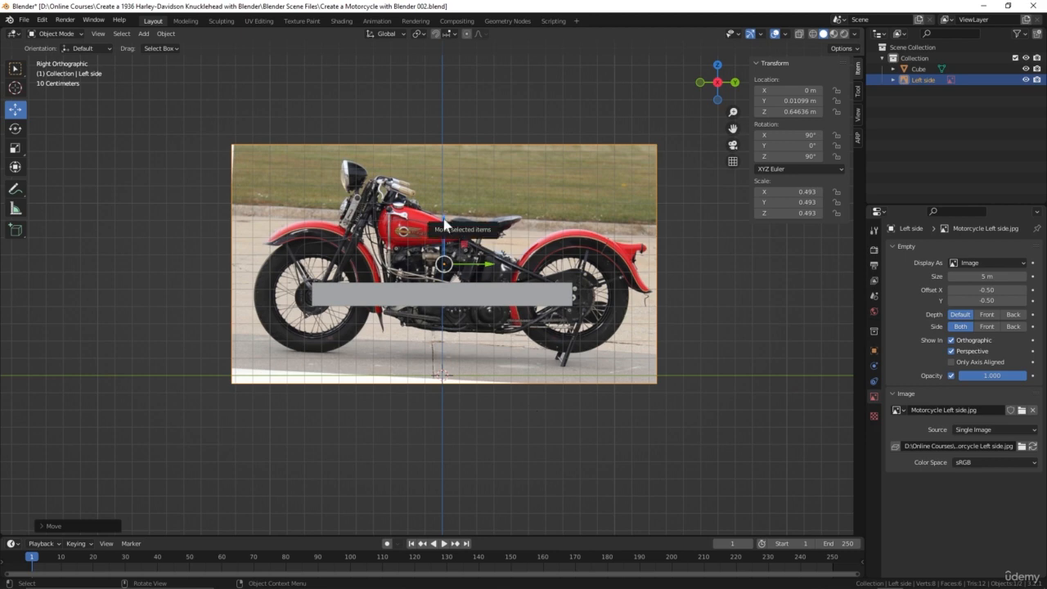
pyautogui.moveTo(443, 221); pyautogui.dragTo(439, 245)
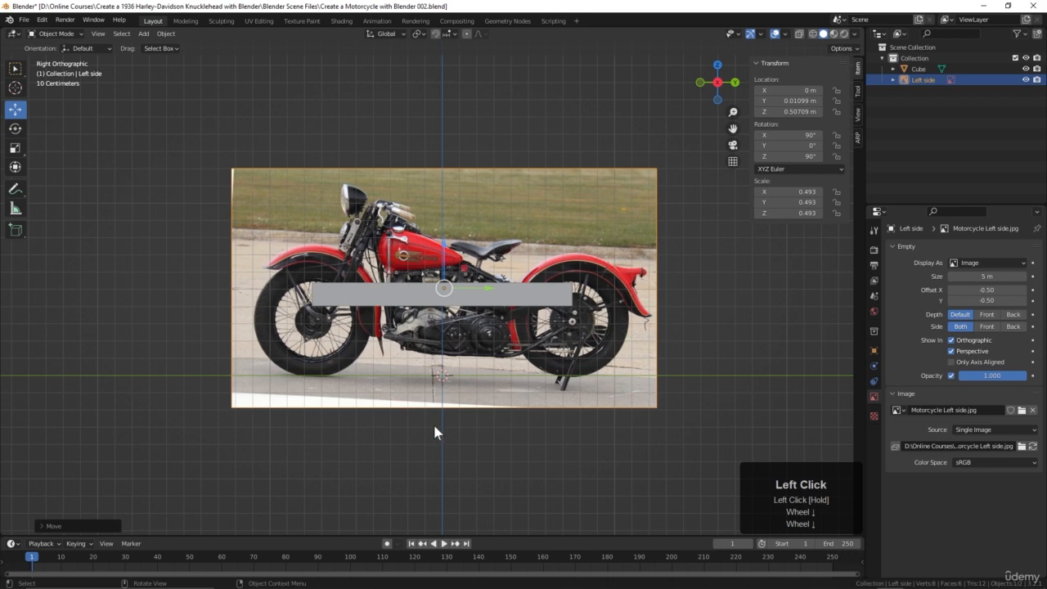
pyautogui.moveTo(367, 394); pyautogui.dragTo(416, 417, button='middle')
pyautogui.scroll(-3, 432, 405)
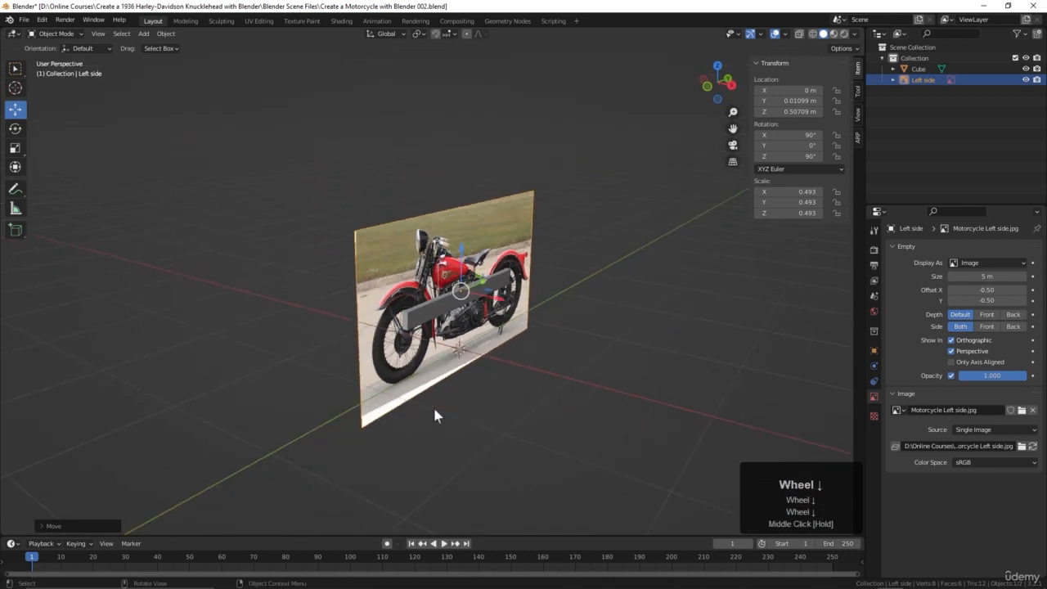
pyautogui.click(406, 375)
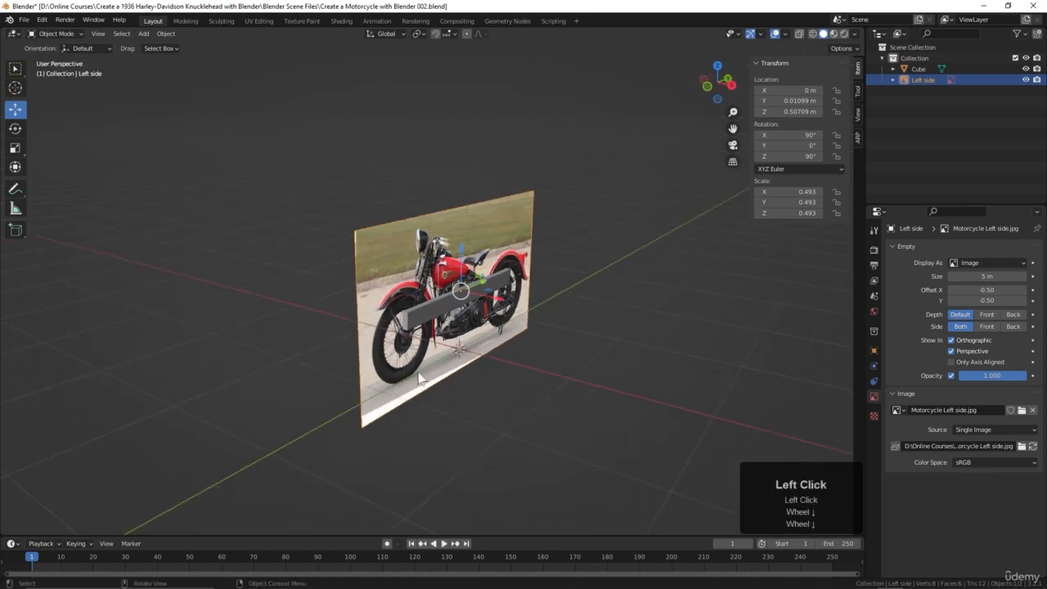
pyautogui.moveTo(504, 306); pyautogui.dragTo(385, 296)
pyautogui.moveTo(393, 327); pyautogui.dragTo(427, 364, button='middle')
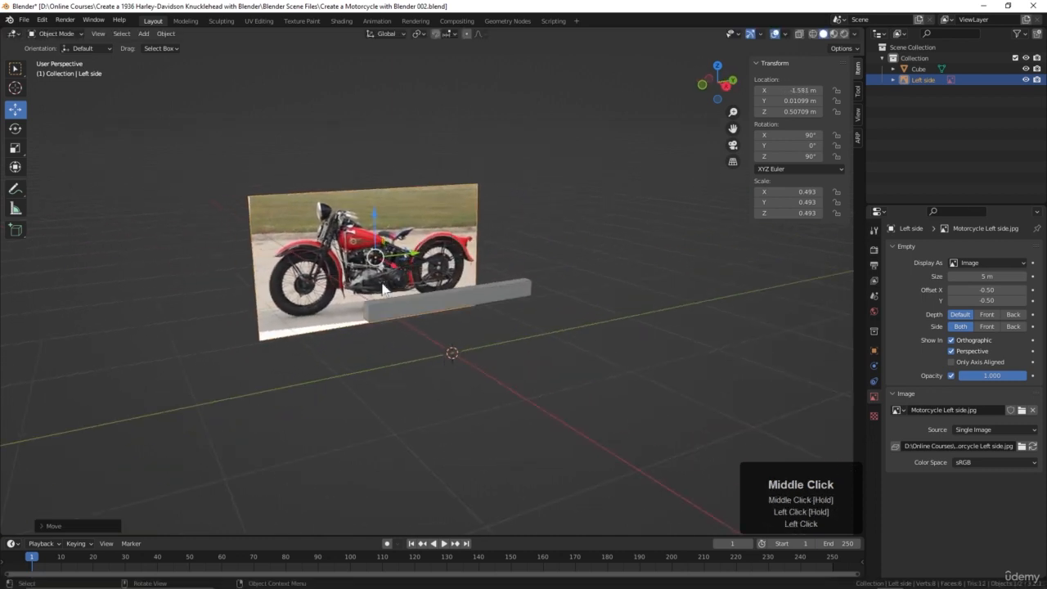
pyautogui.press('KP_3')
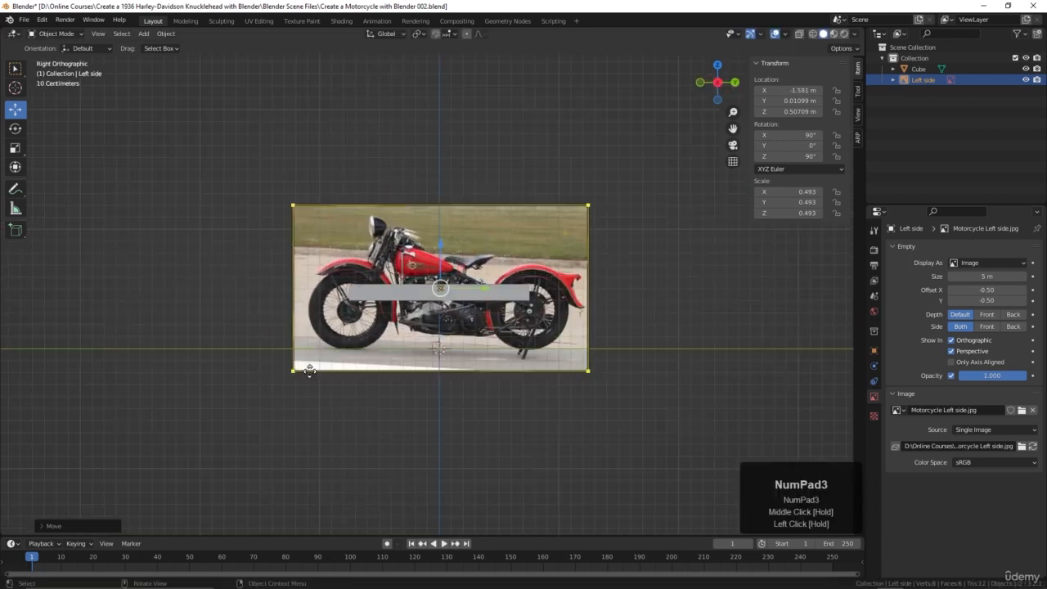
pyautogui.scroll(2, 479, 442)
pyautogui.scroll(1, 479, 442)
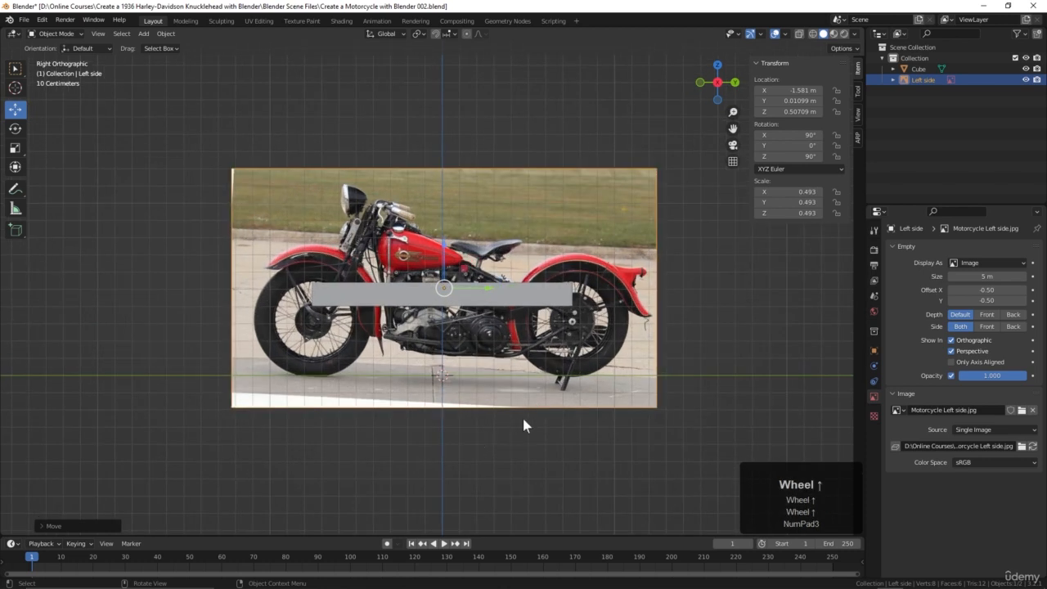
# - Rename the cube used as the measuring bar to "Reference Wheelbase"
pyautogui.hotkey('alt', 'a')
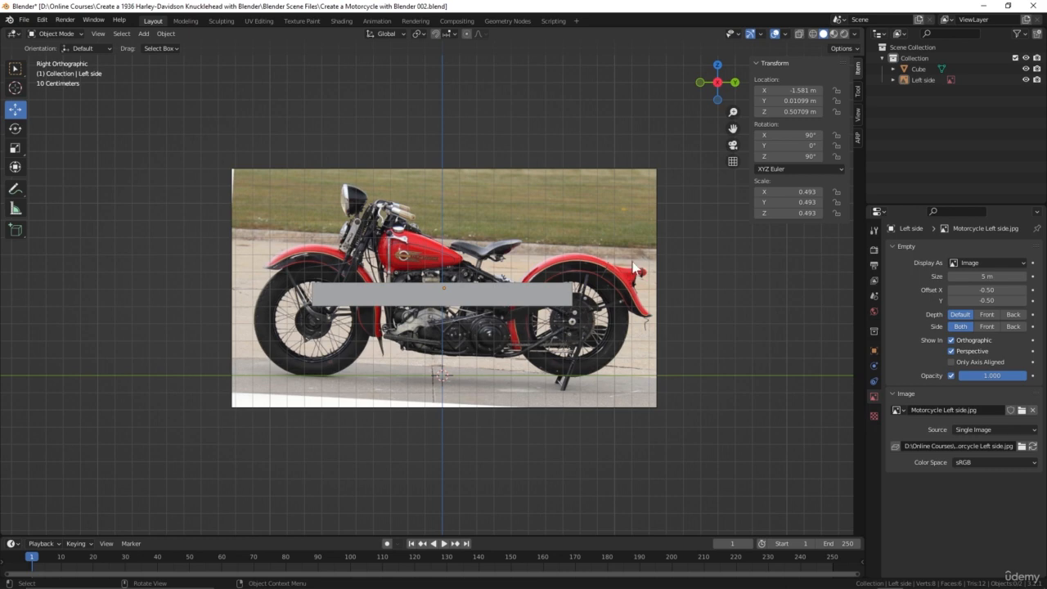
pyautogui.click(477, 301)
pyautogui.doubleClick(919, 69)
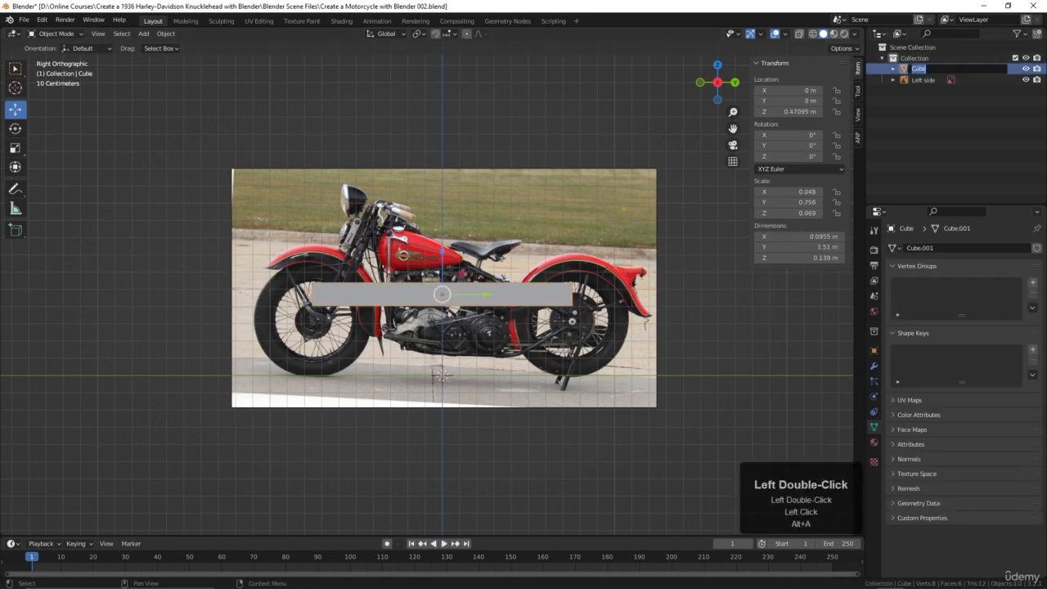
pyautogui.write('Refere')
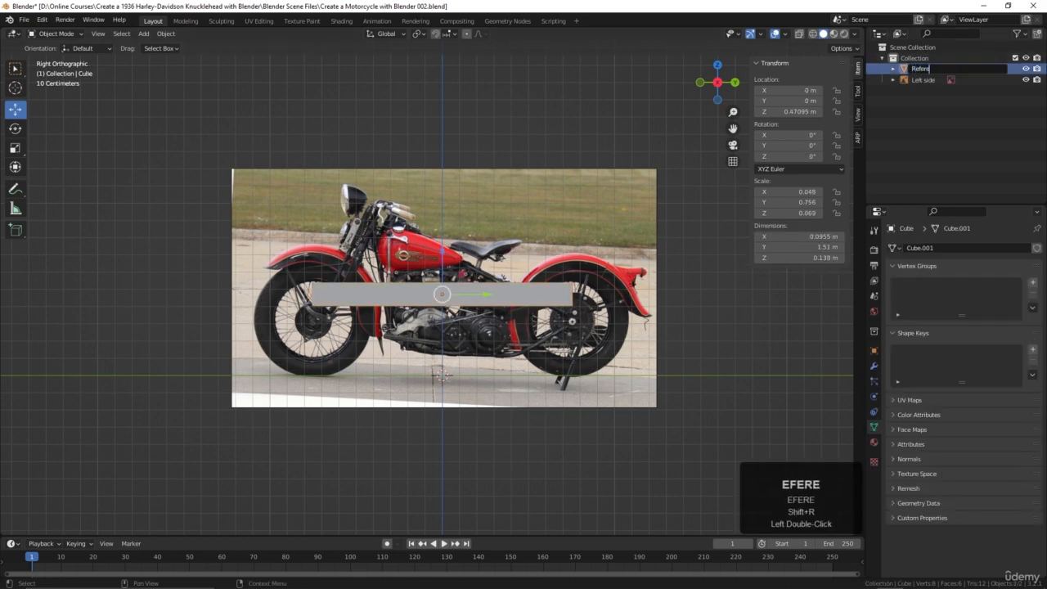
pyautogui.write('nce Wheelba')
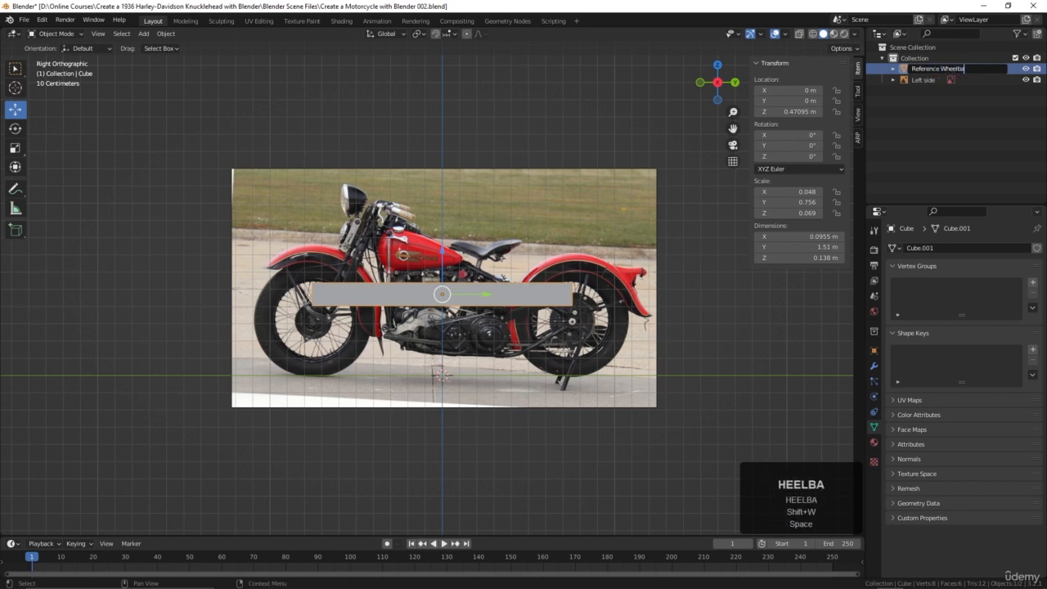
pyautogui.write('se')
pyautogui.press('Return')
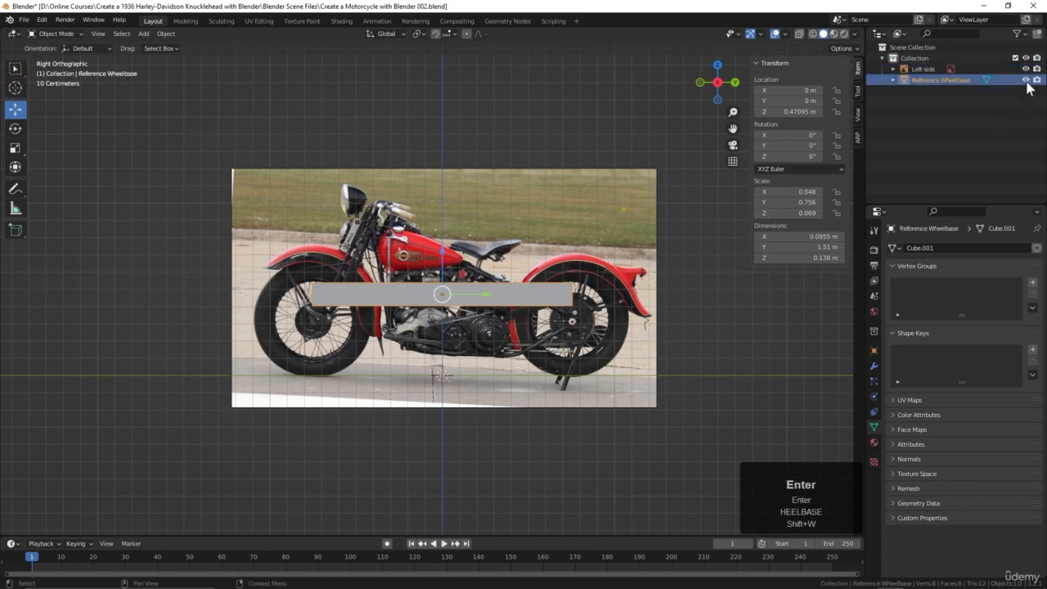
# - Hide the Reference Wheelbase bar in the viewport and view the remaining reference image in perspective
pyautogui.click(1026, 80)
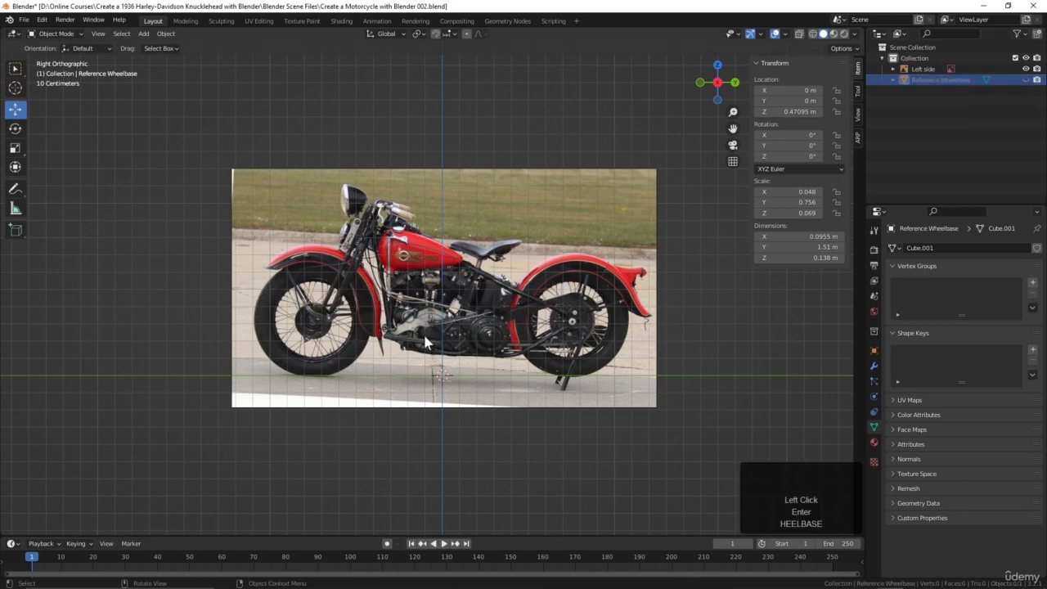
pyautogui.moveTo(402, 333); pyautogui.dragTo(357, 316, button='middle')
pyautogui.scroll(-4, 450, 350)
pyautogui.moveTo(492, 407); pyautogui.dragTo(490, 414, button='middle')
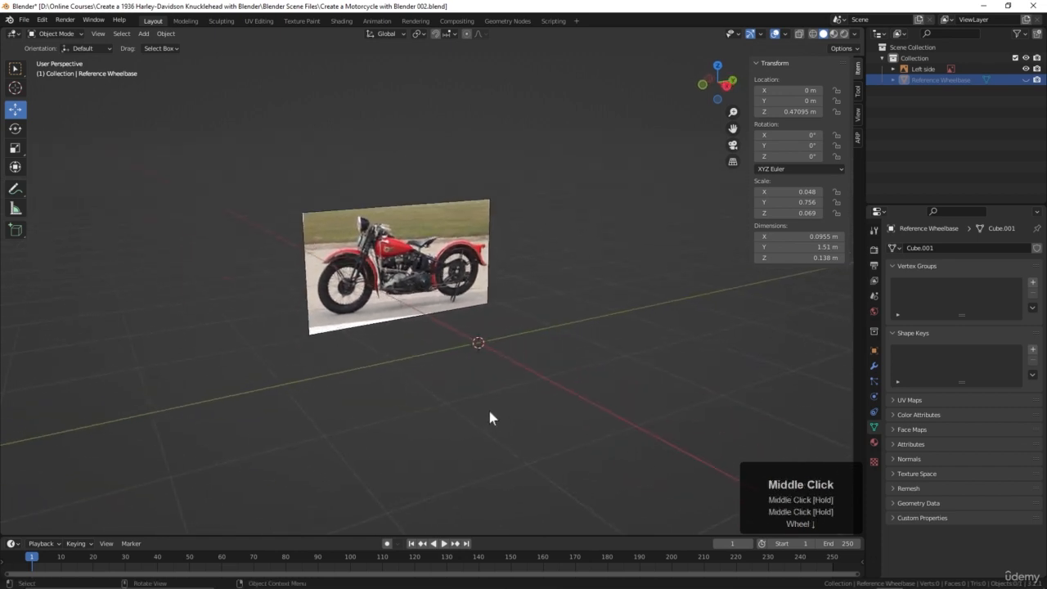